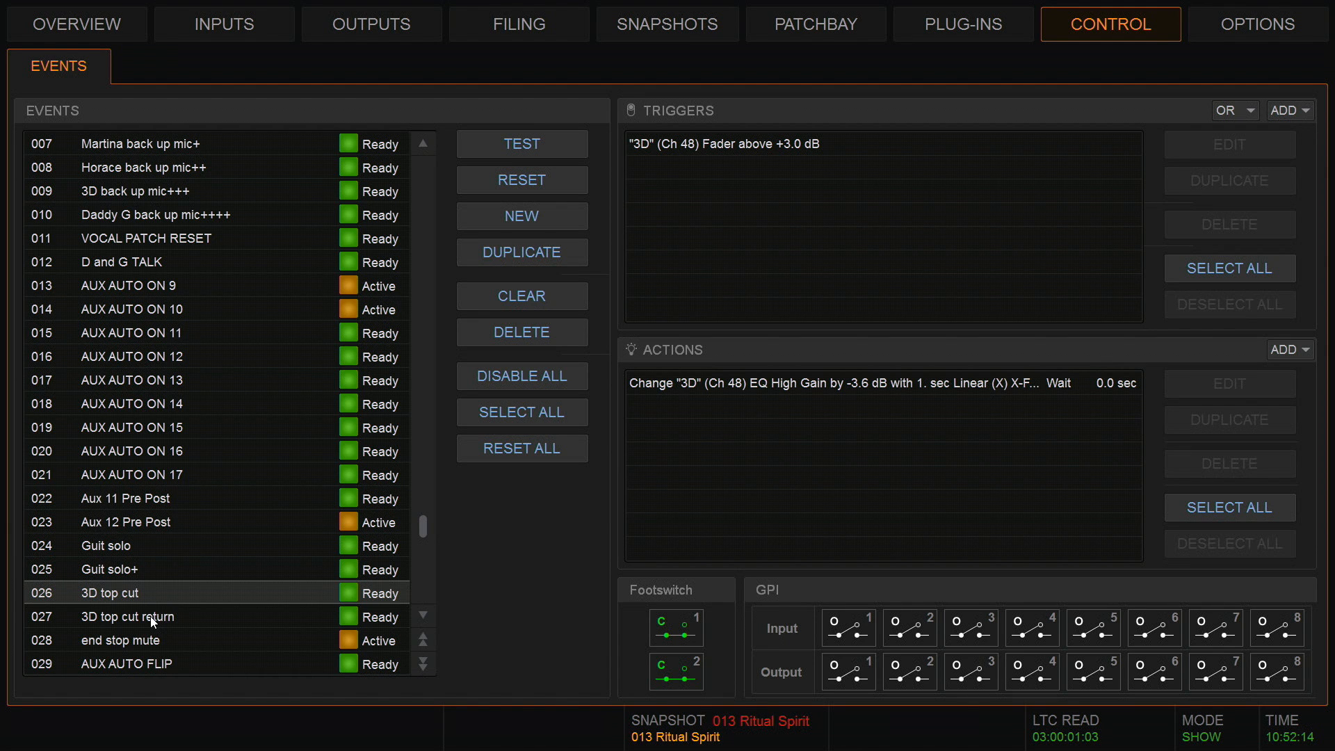
Compare the trigger and action of the 3D top cut return event with those of the 3D top cut event.
click(150, 616)
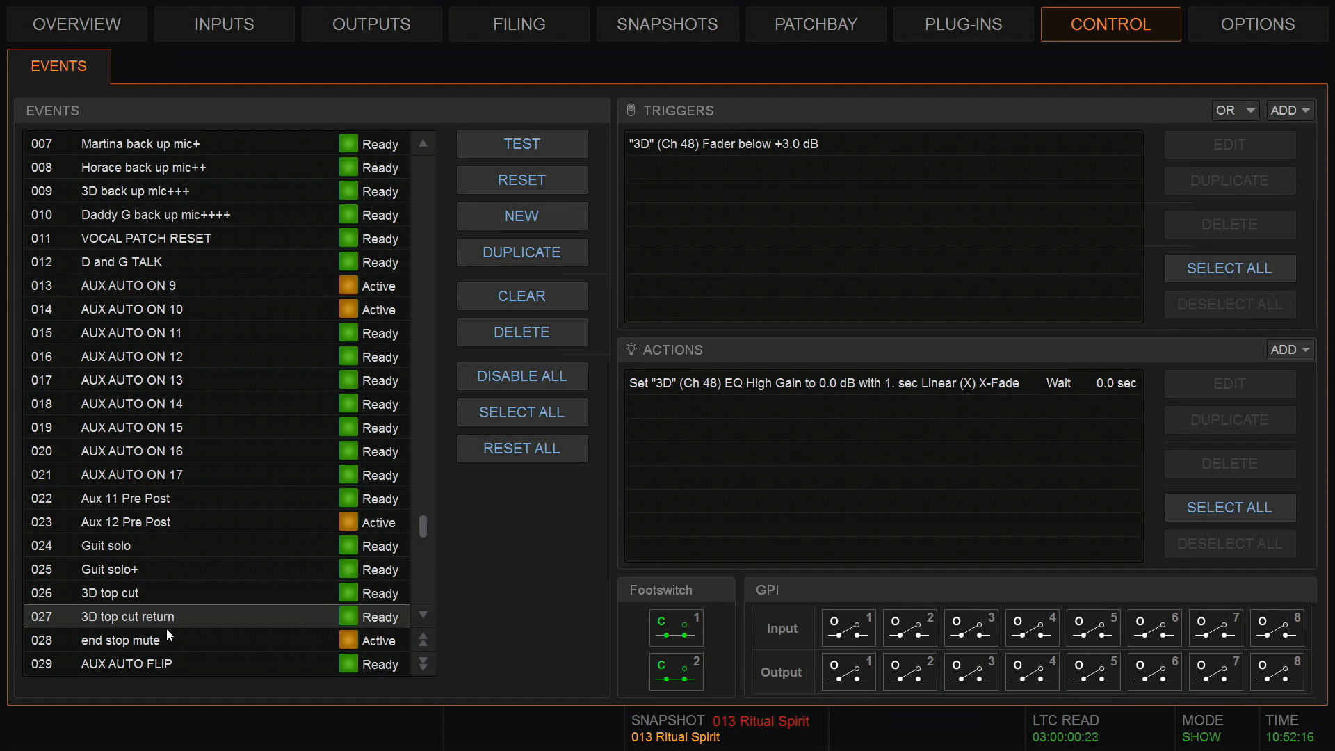
click(124, 596)
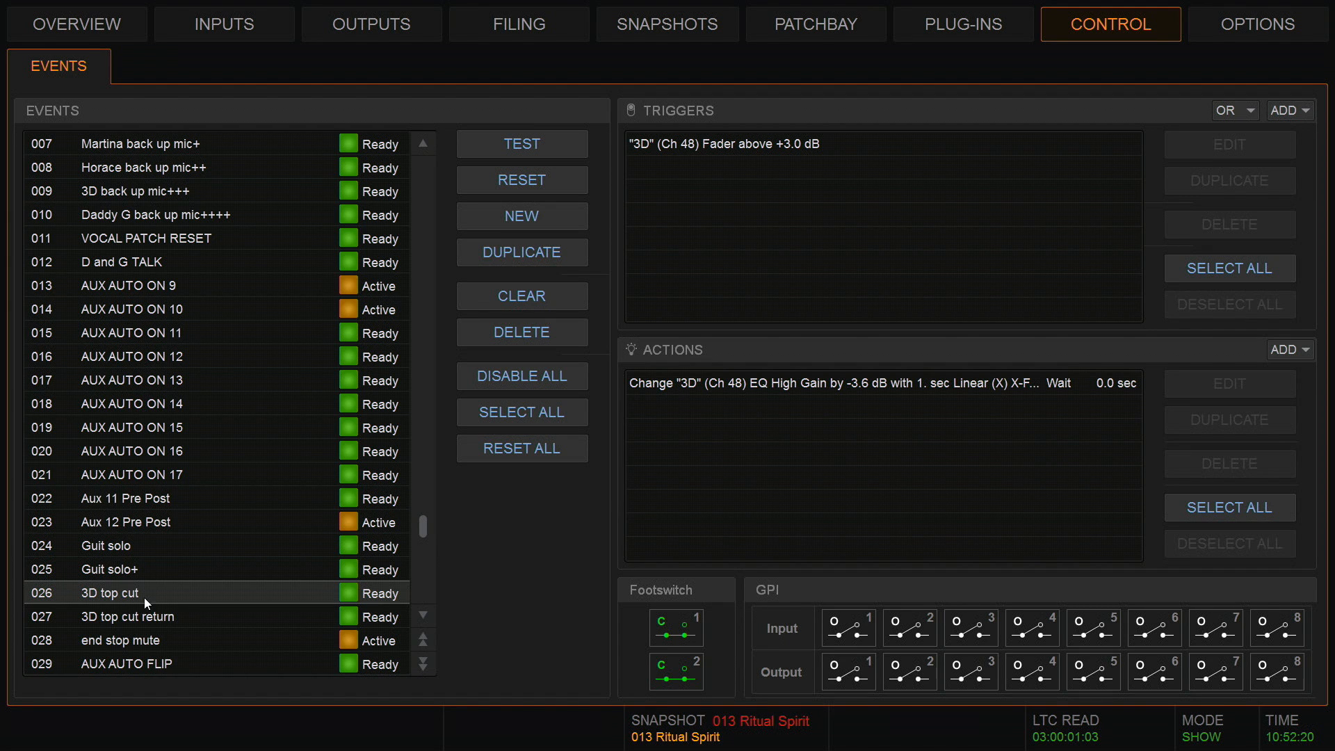
Replace the trigger of the 3D top cut event with a Control (Continuous) Above trigger for channel "3D" (Ch 48).
click(765, 147)
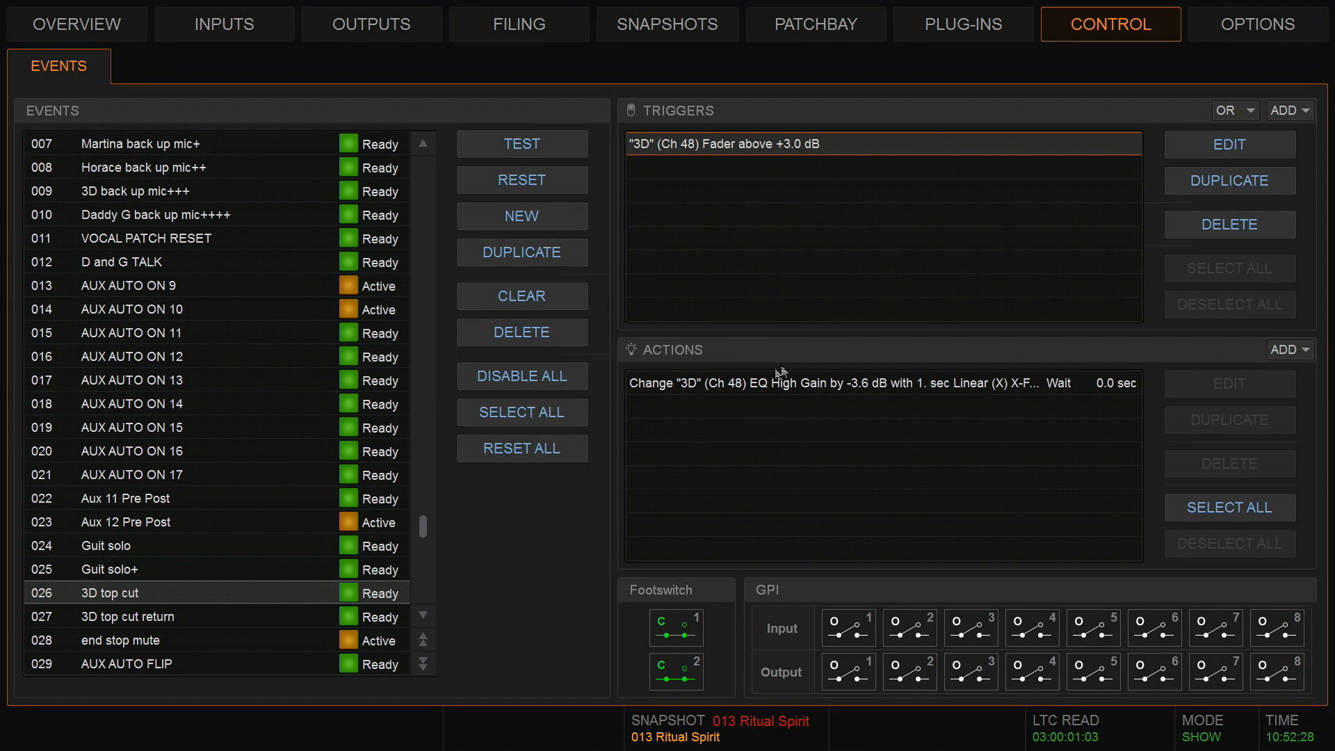
click(744, 382)
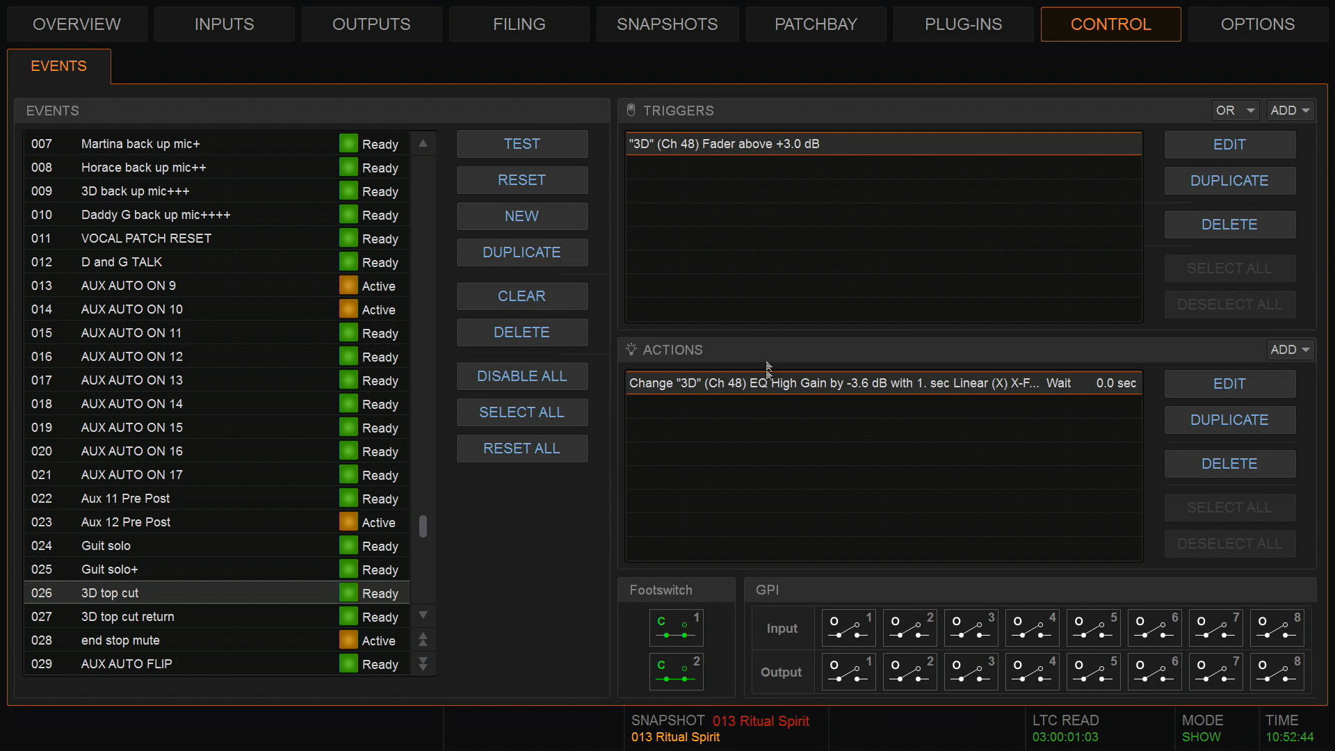
click(1214, 226)
click(1286, 112)
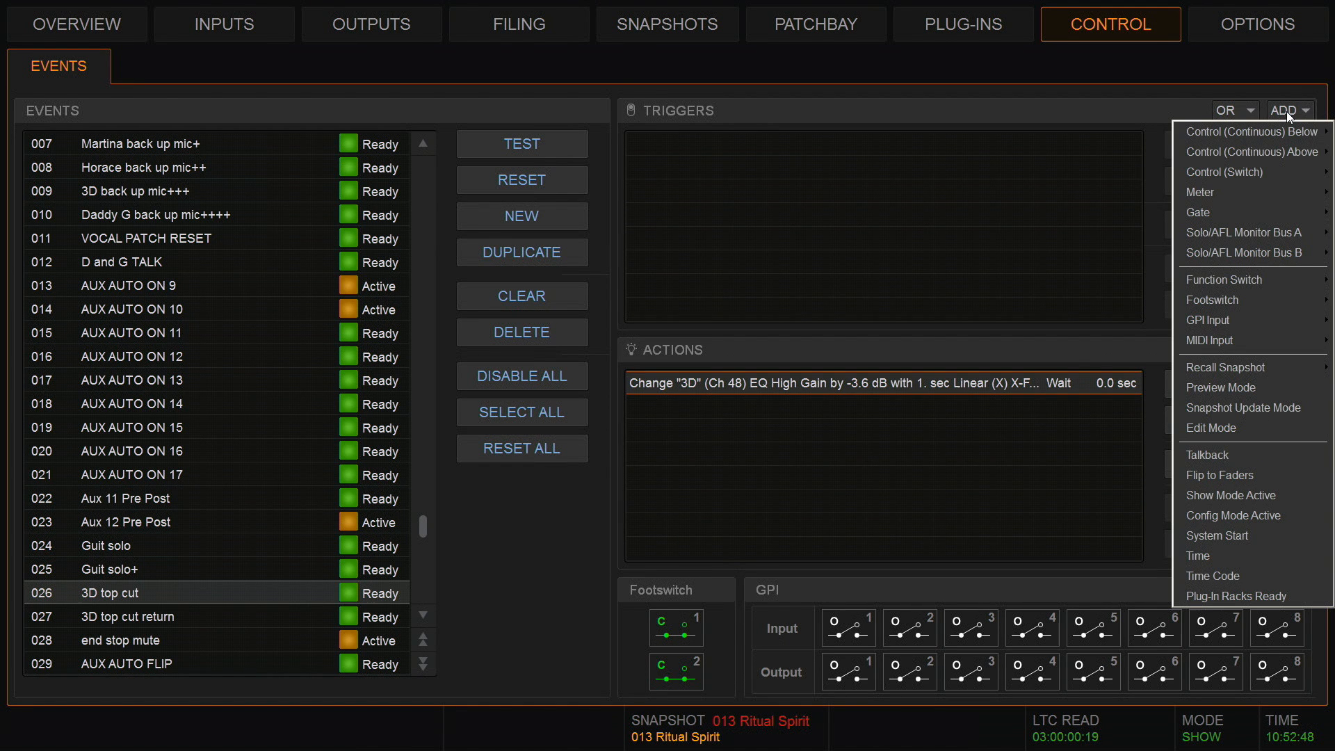
mouse_move(1260, 154)
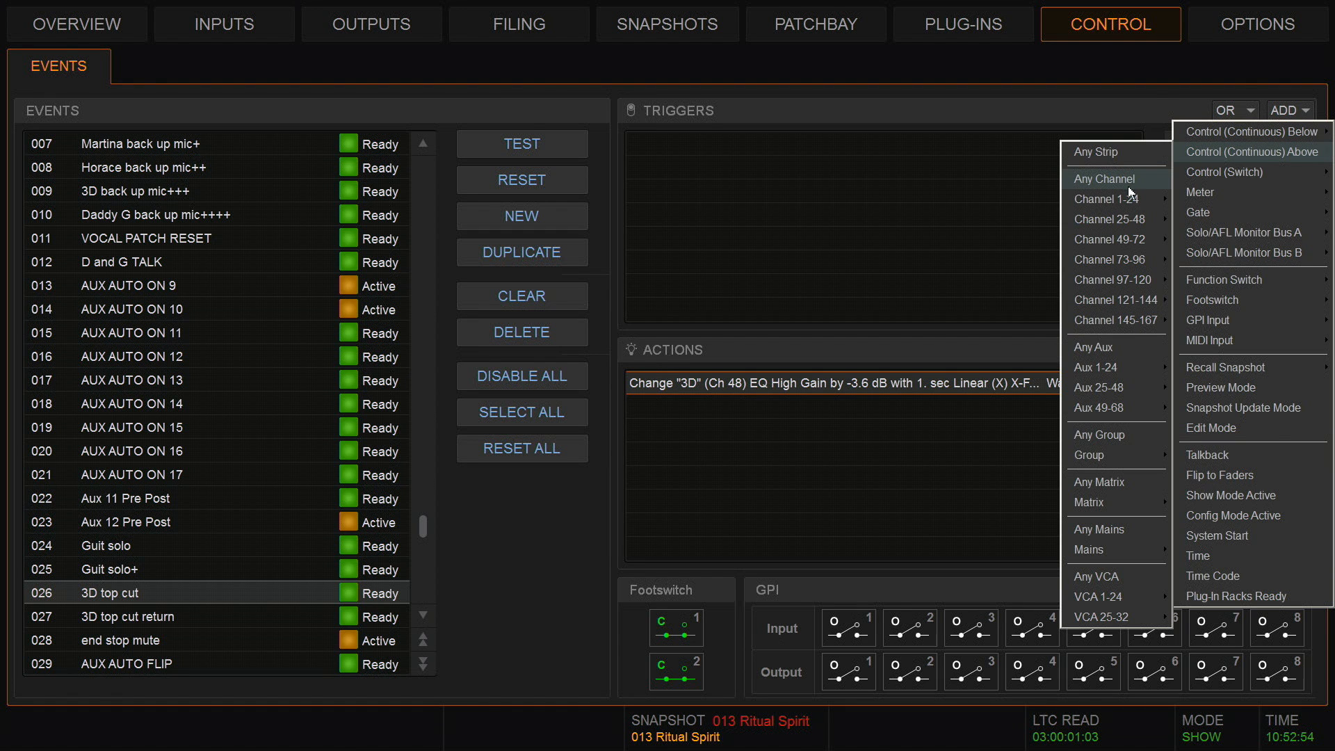
mouse_move(1102, 224)
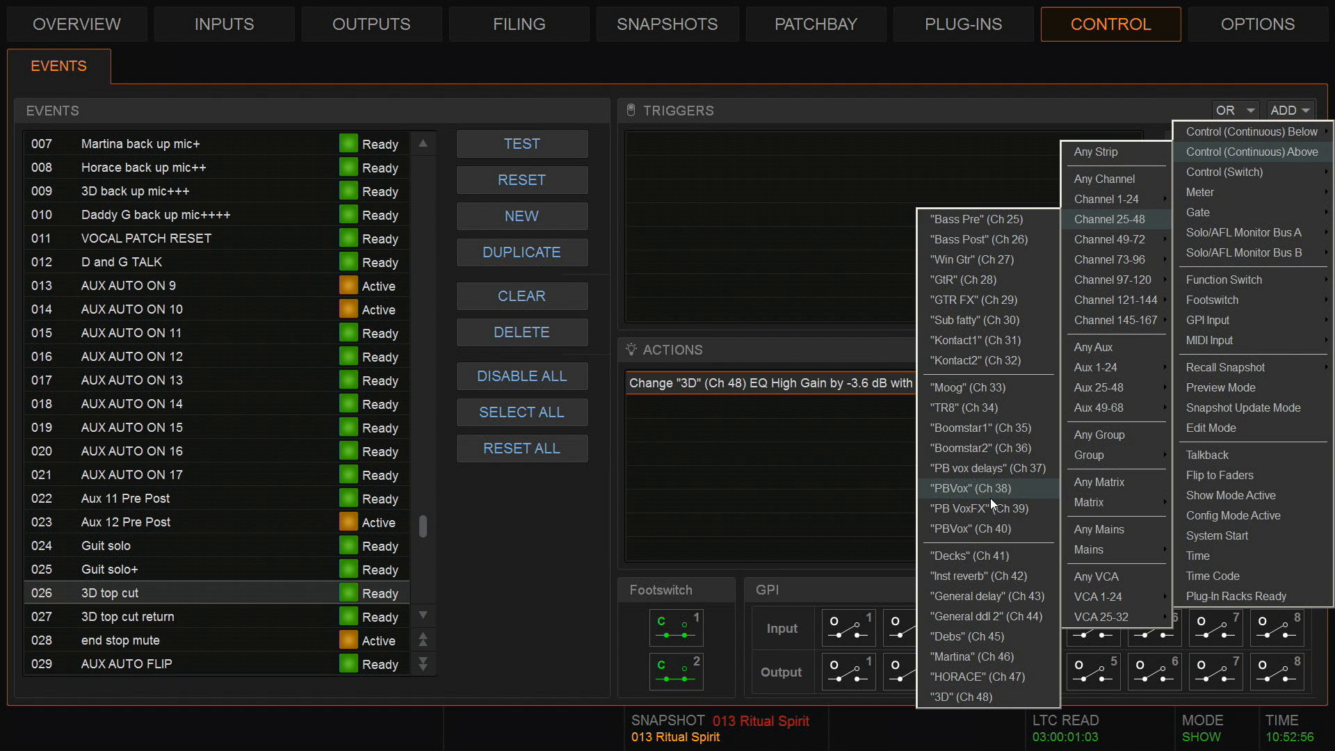
click(989, 696)
Set the Fader threshold of the 3D top cut trigger to 3 dB.
double_click(782, 143)
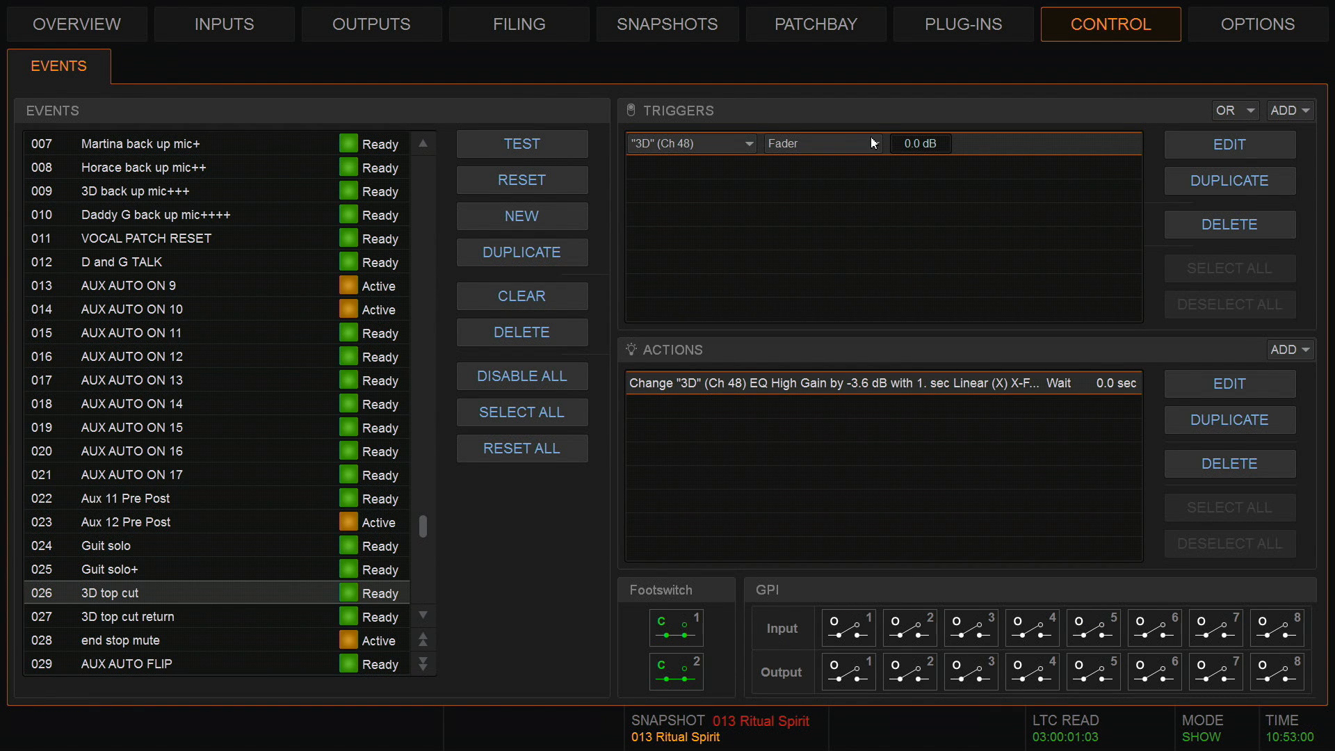
click(908, 143)
text(3)
key(Return)
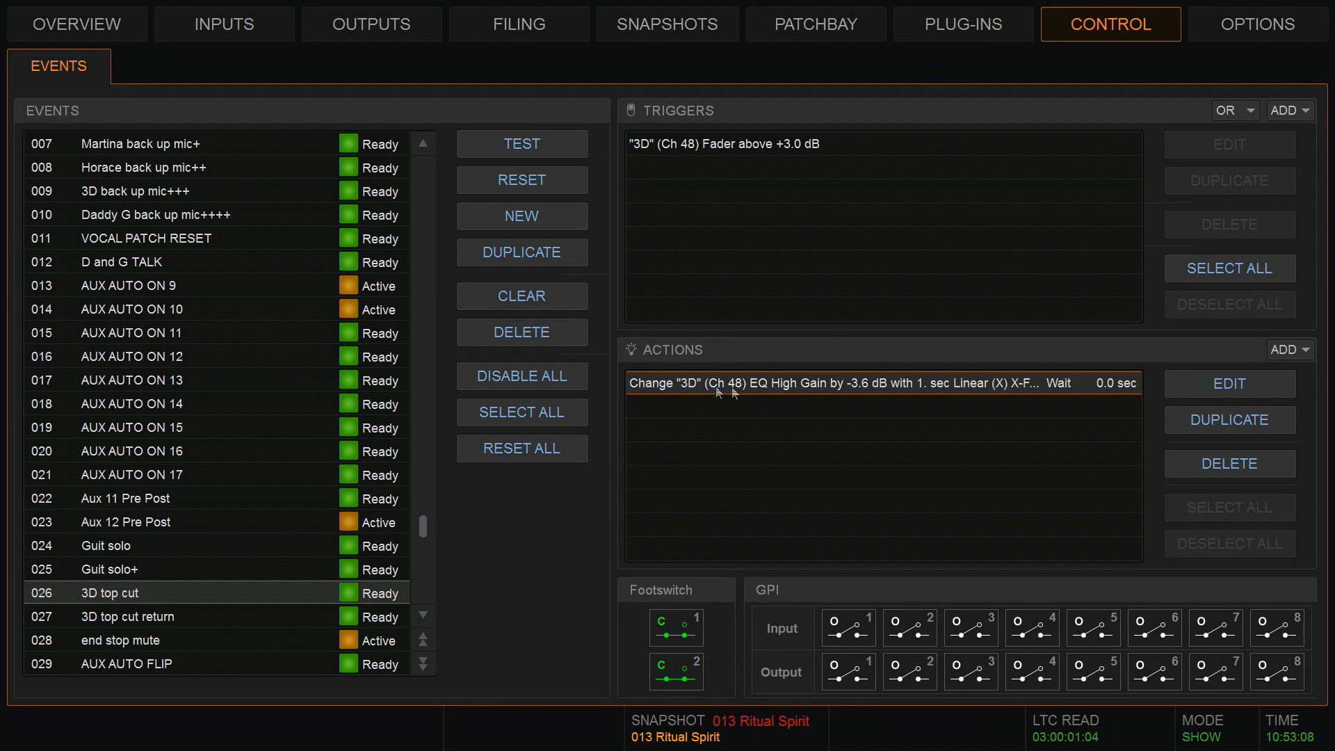
Replace the 3D top cut event's action with a Set Control (Continuous) action for channel "3D" (Ch 48).
click(1220, 467)
click(1306, 350)
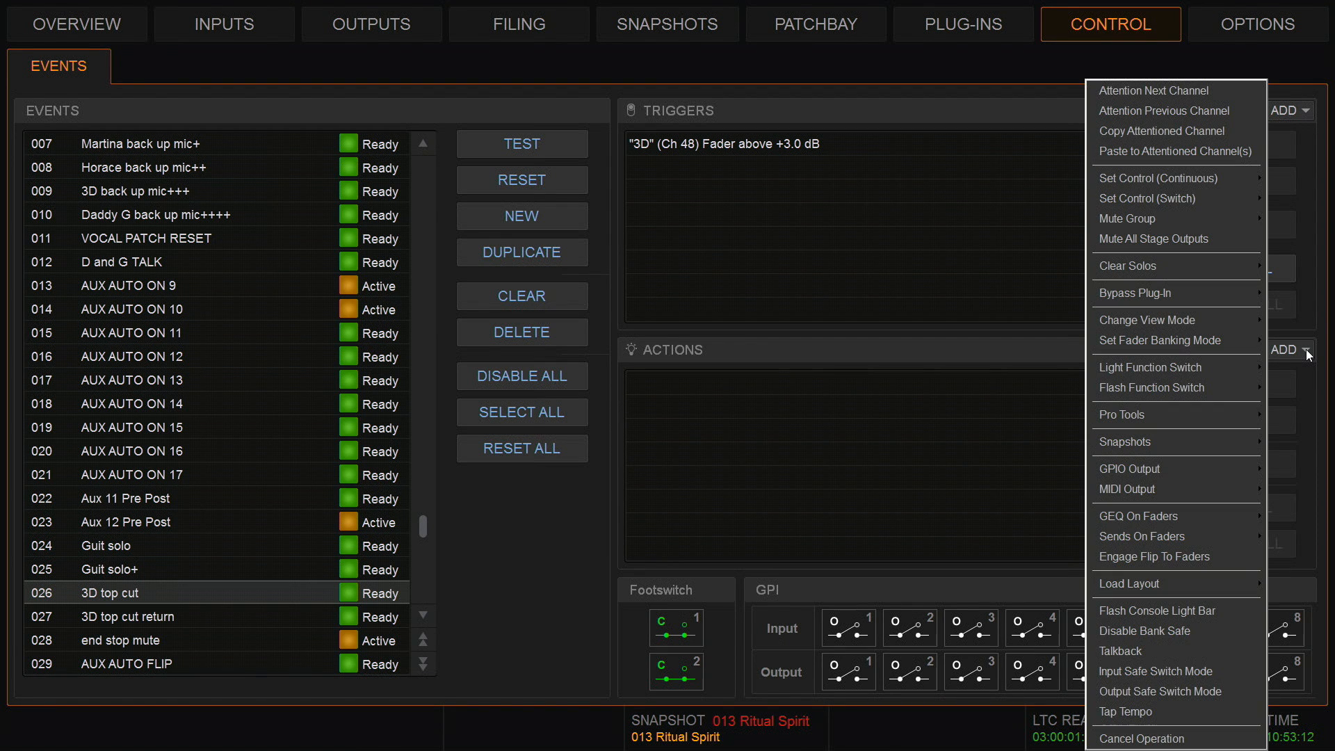
mouse_move(1199, 174)
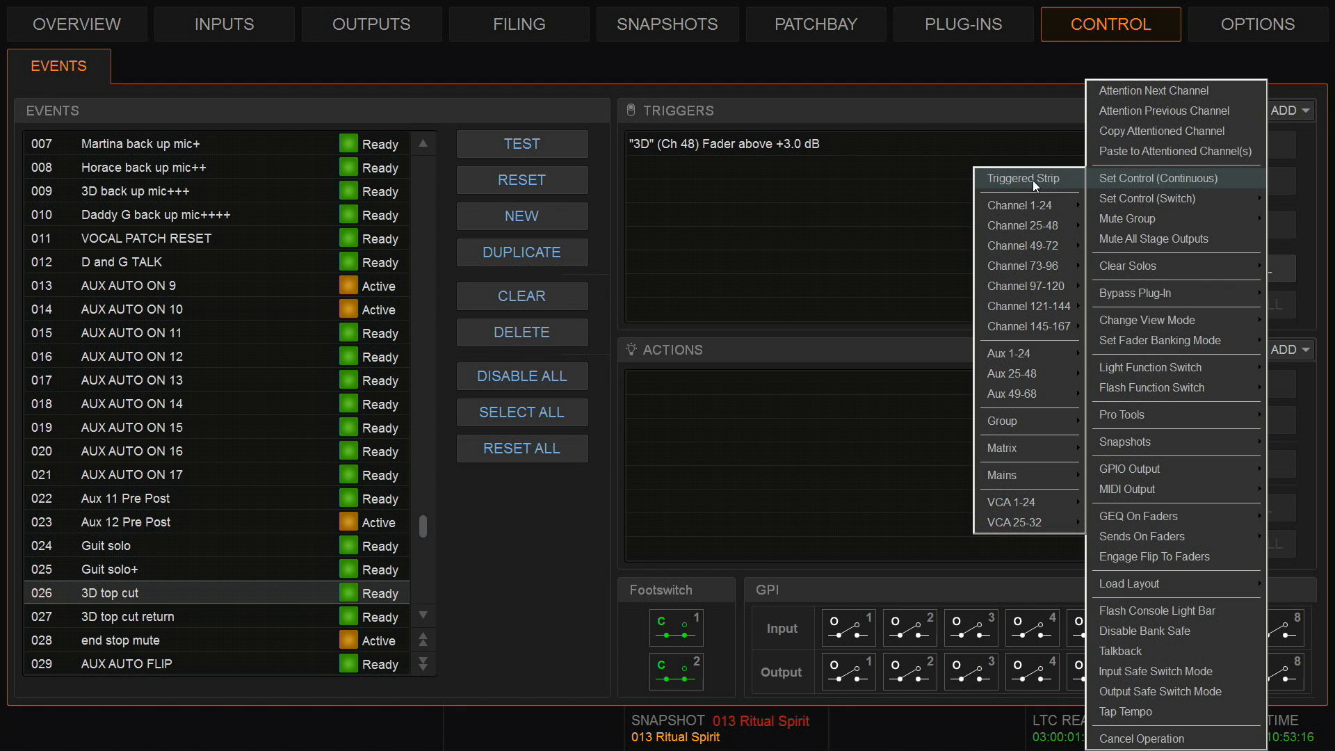
mouse_move(1022, 225)
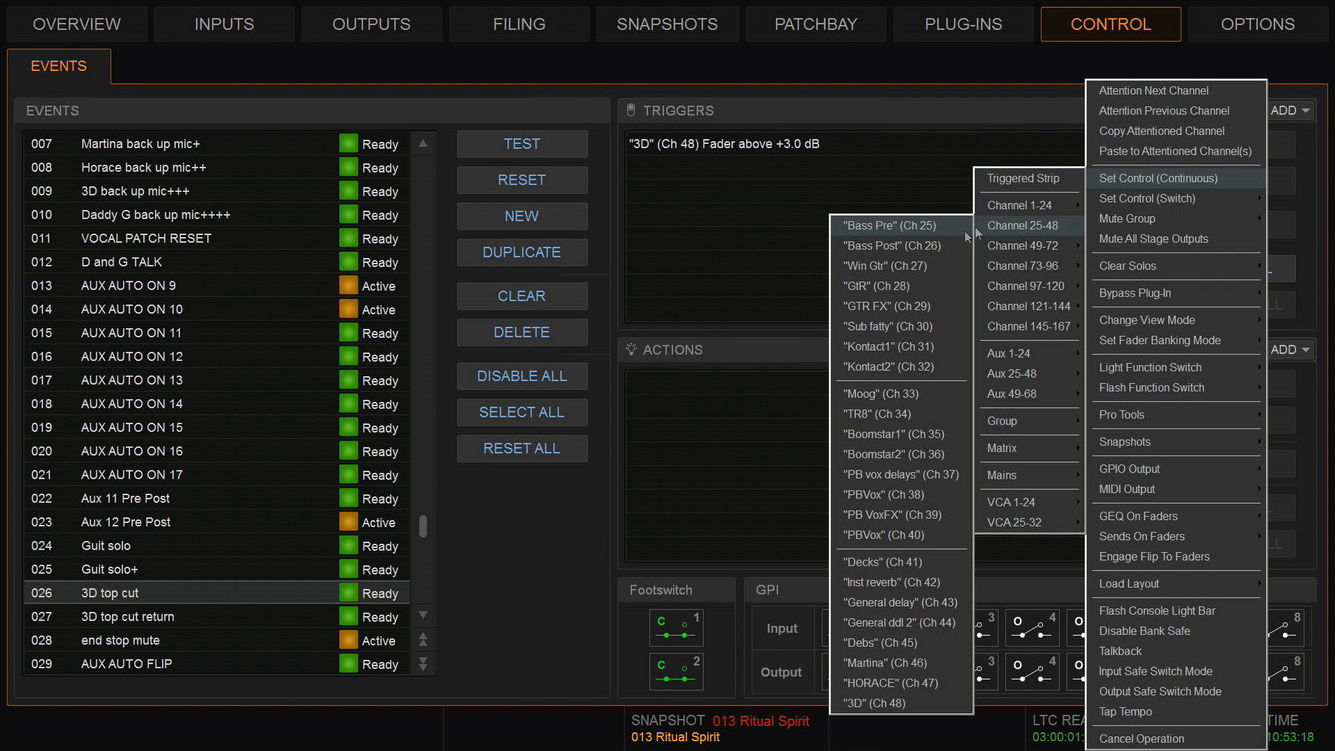
click(891, 702)
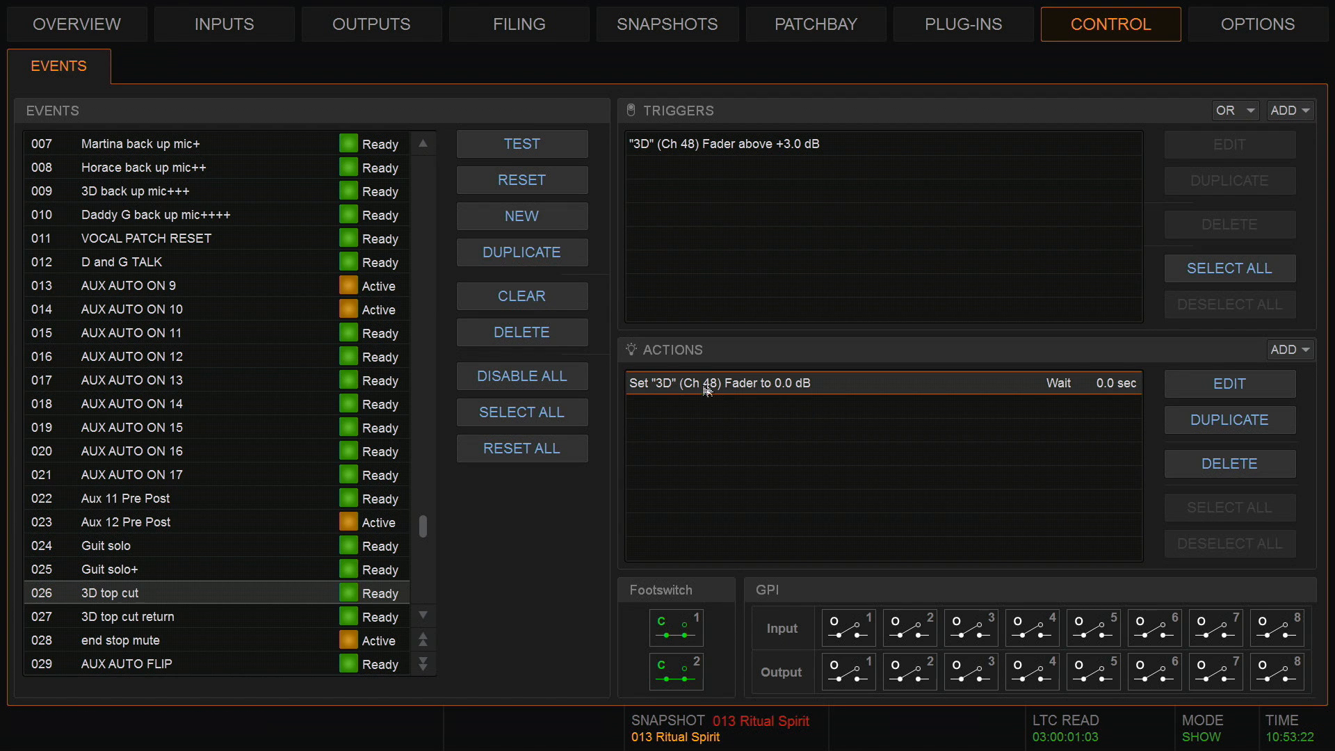
Make the new action control EQ High Gain with an X-Fade of 1 second.
double_click(732, 393)
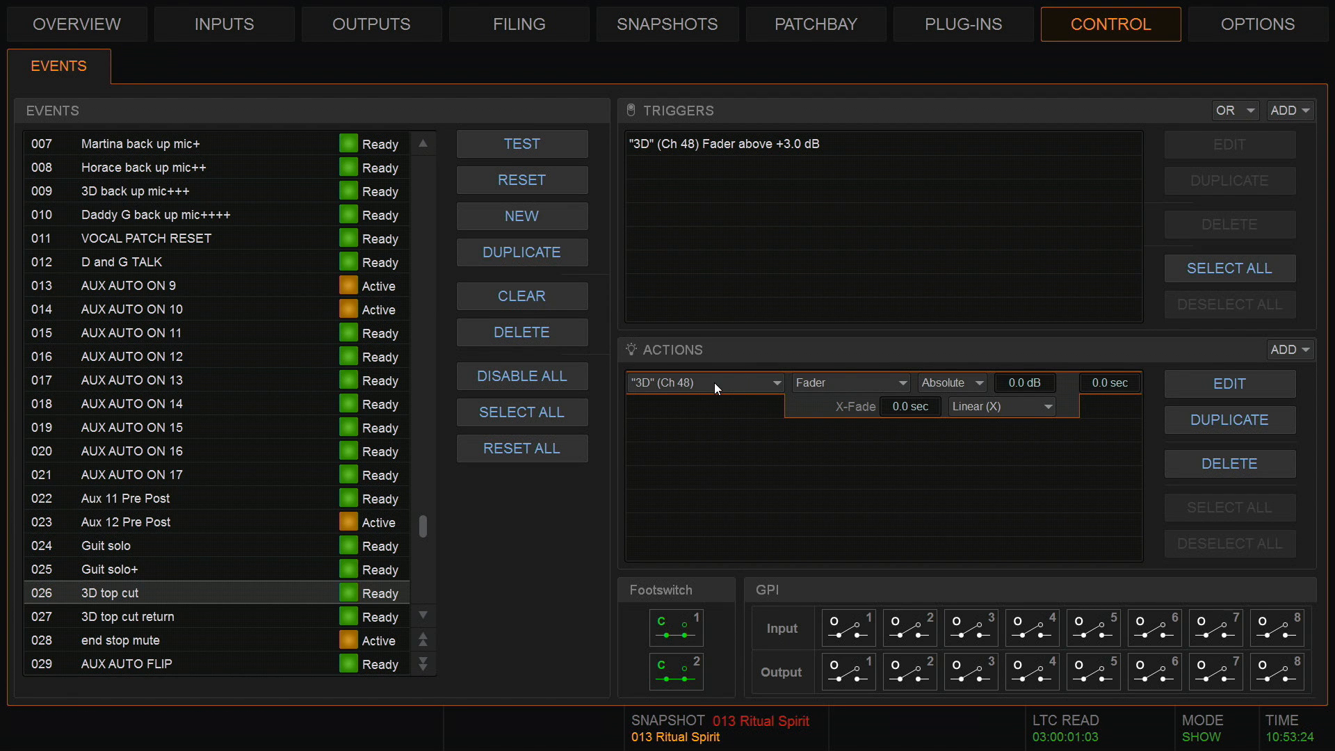
click(873, 383)
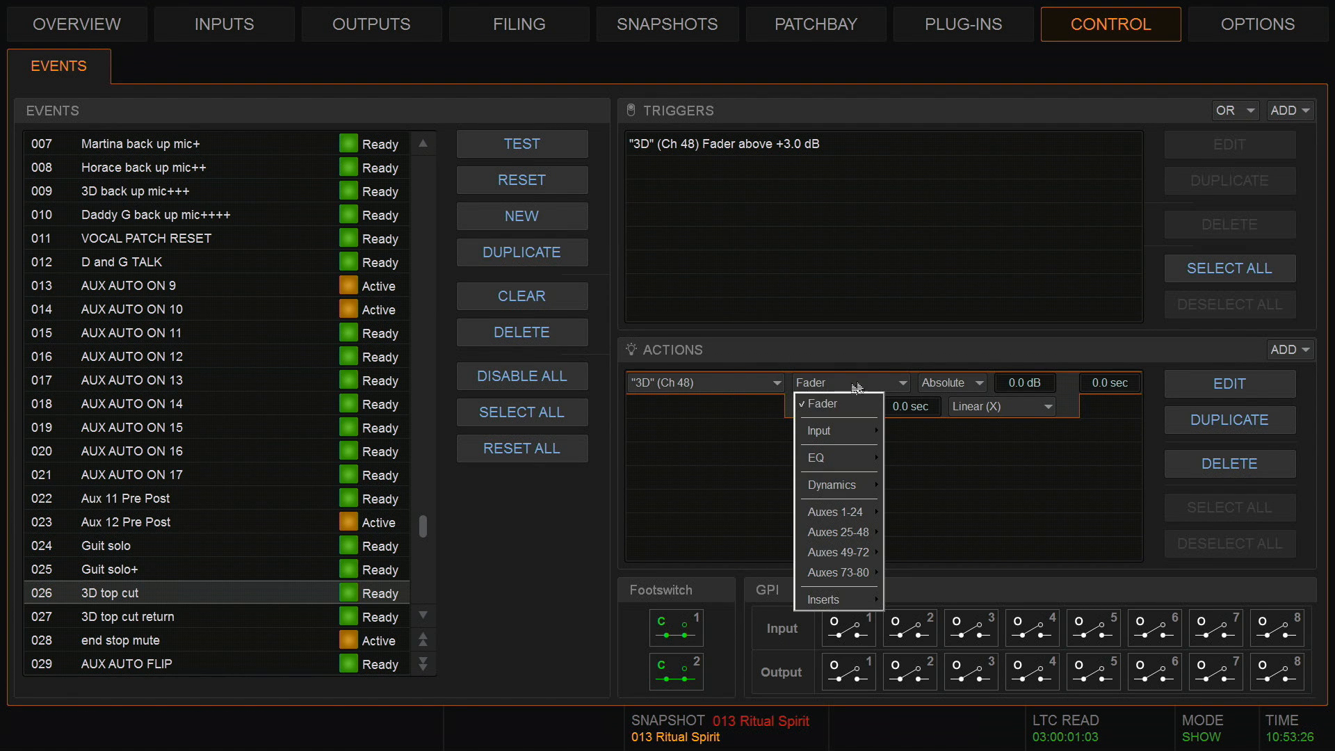
mouse_move(840, 434)
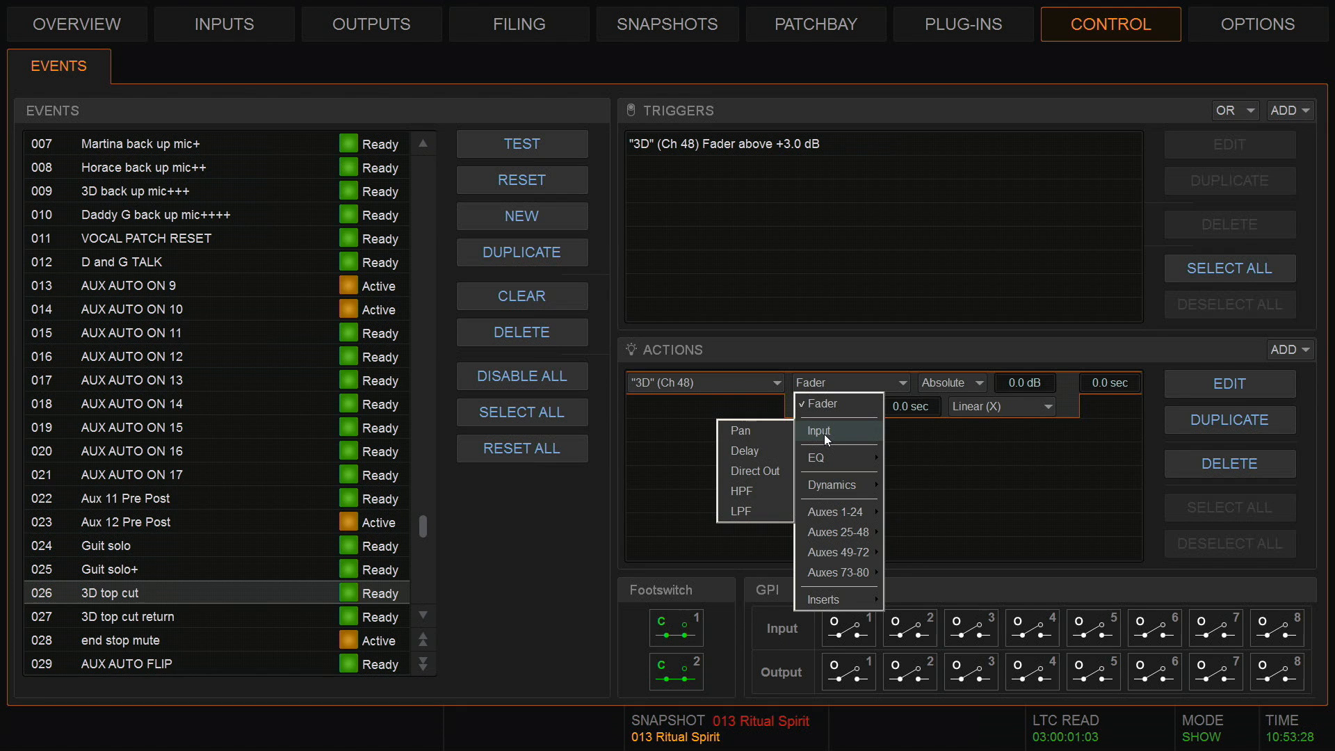
mouse_move(826, 488)
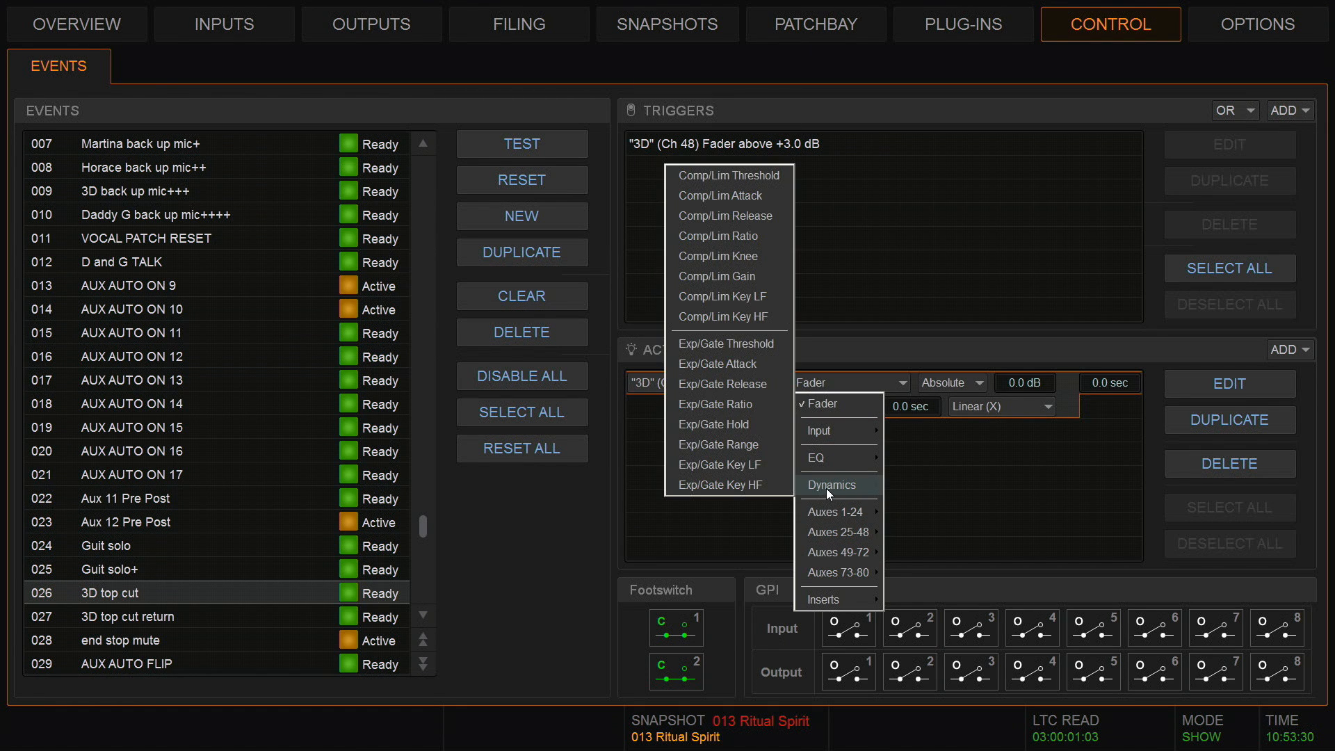
mouse_move(825, 461)
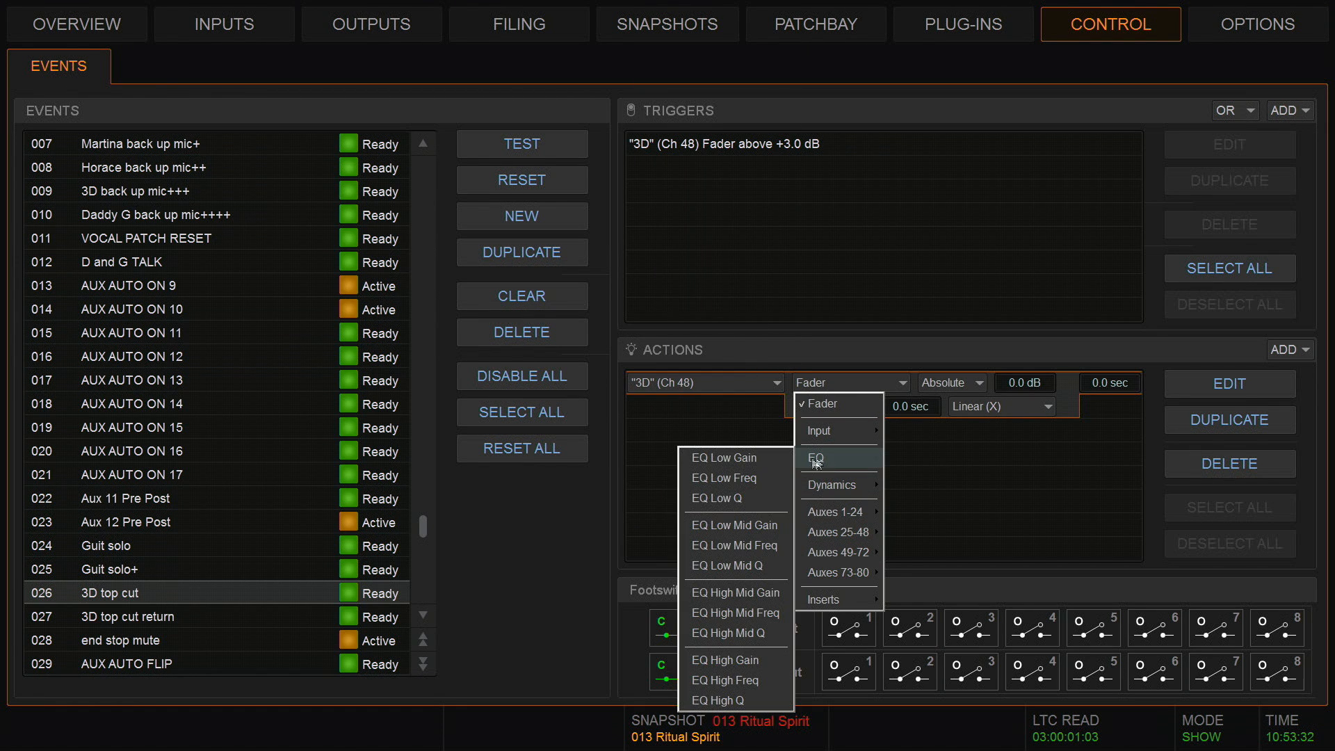
click(751, 660)
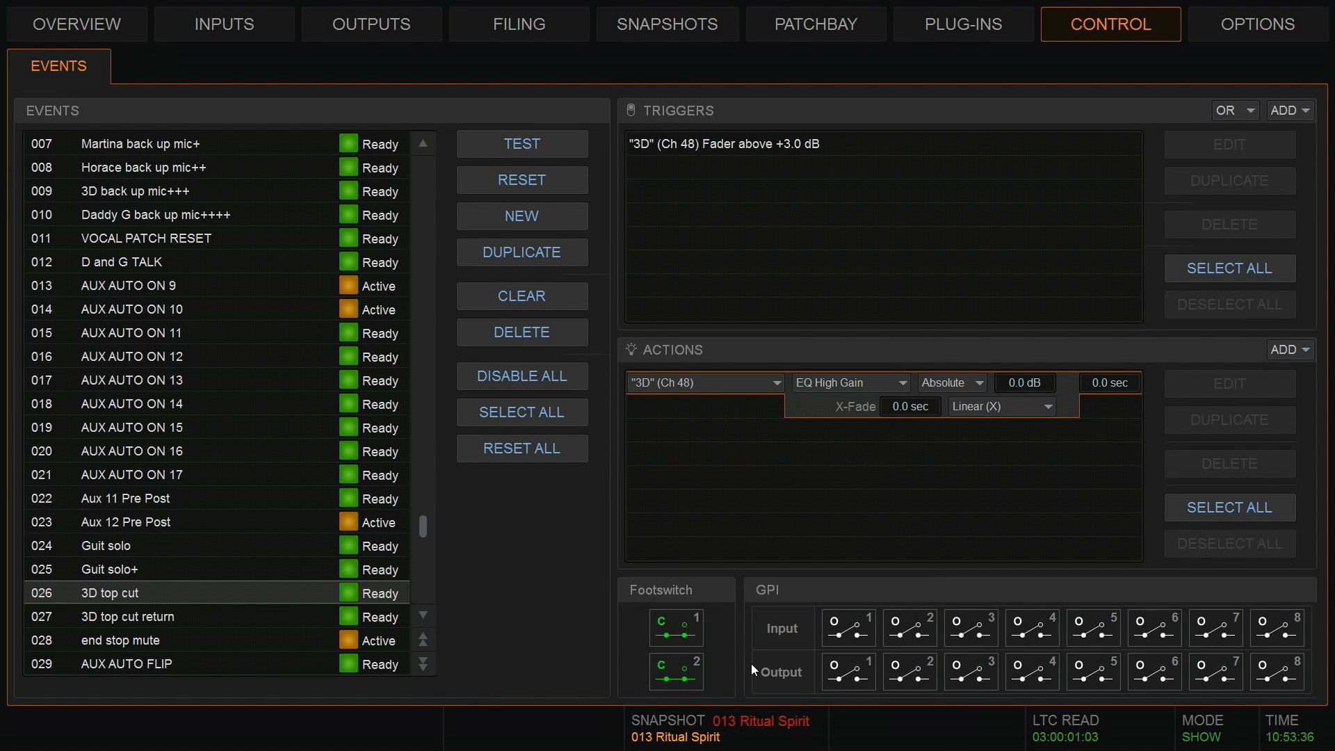
click(898, 410)
text(1)
key(Return)
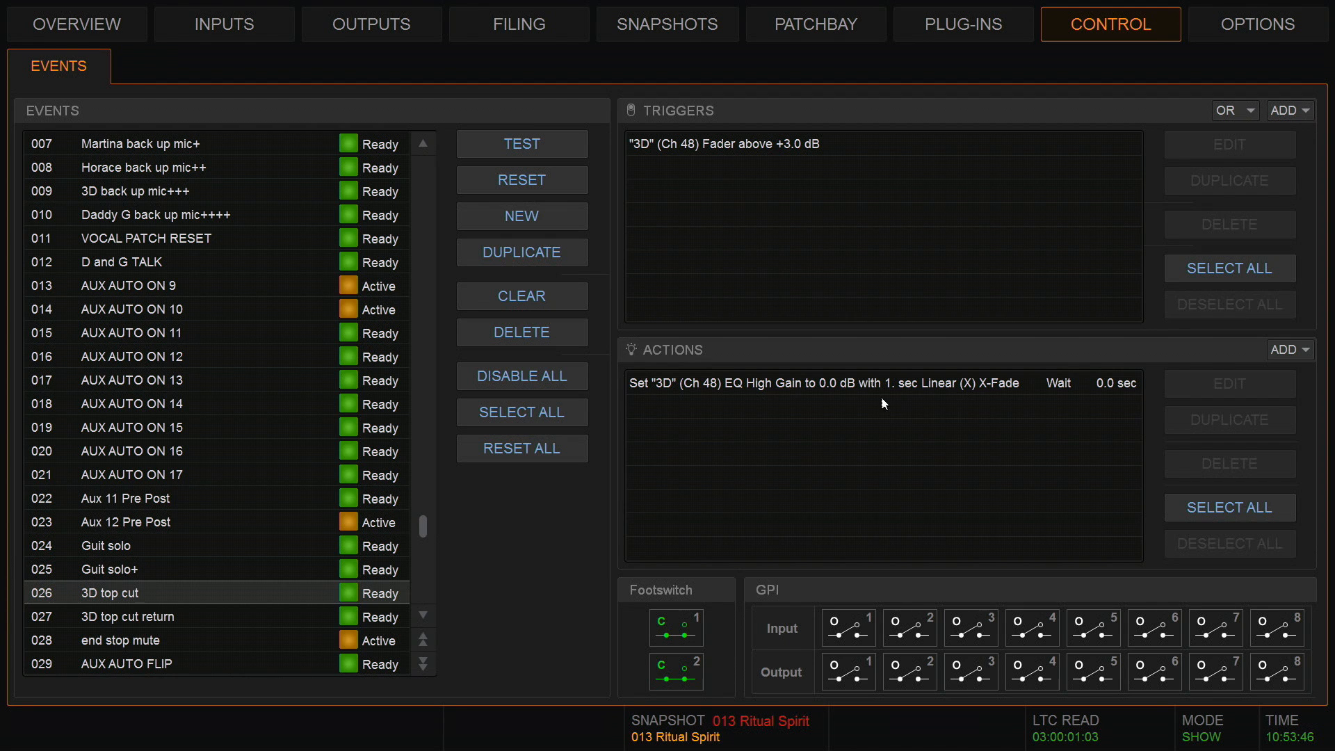
Open the EQ High Gain action for editing and look through the available X-Fade curve types.
double_click(867, 380)
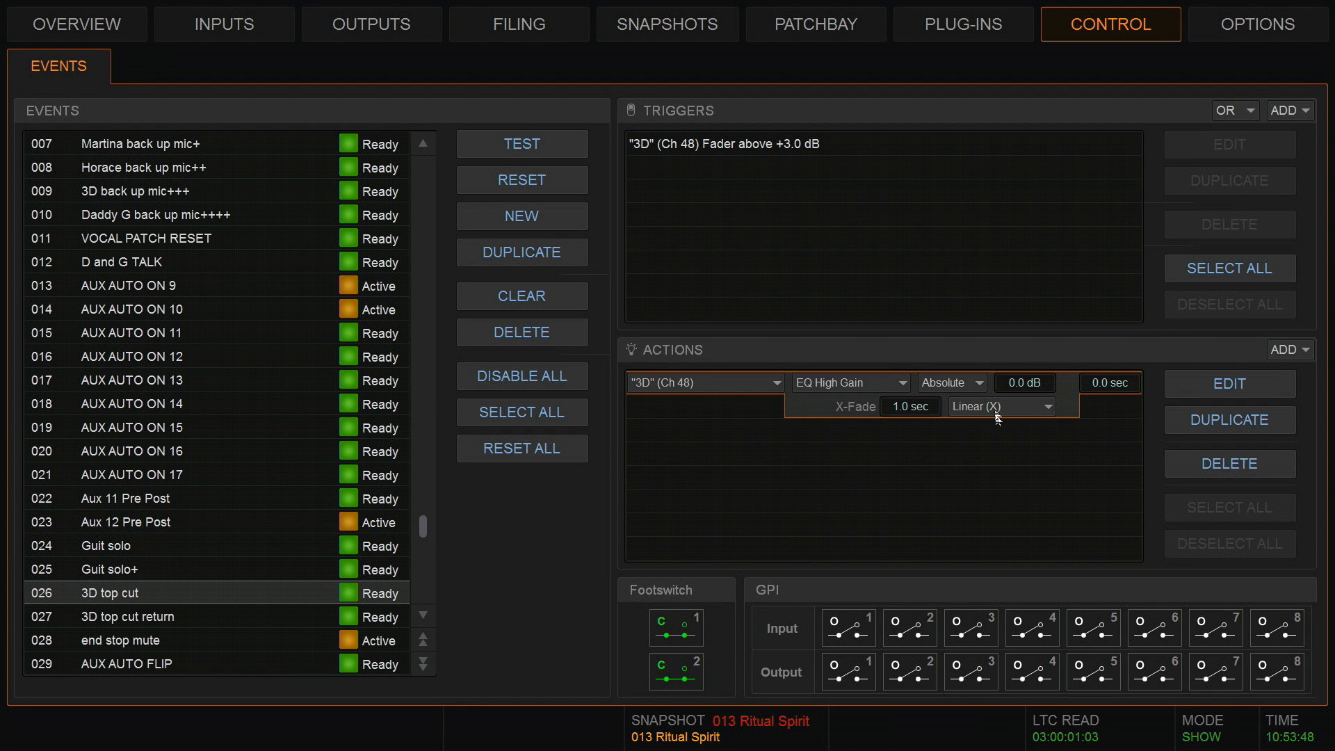
click(1046, 410)
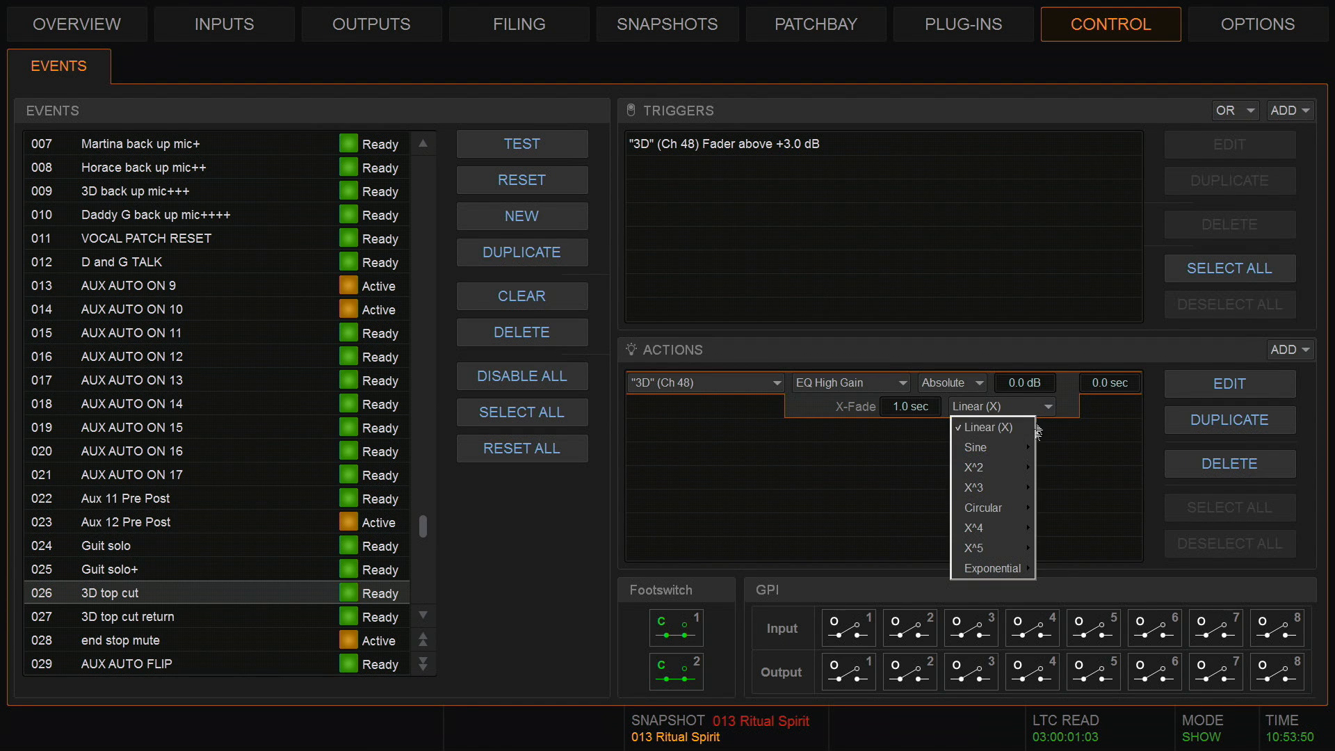
mouse_move(1008, 453)
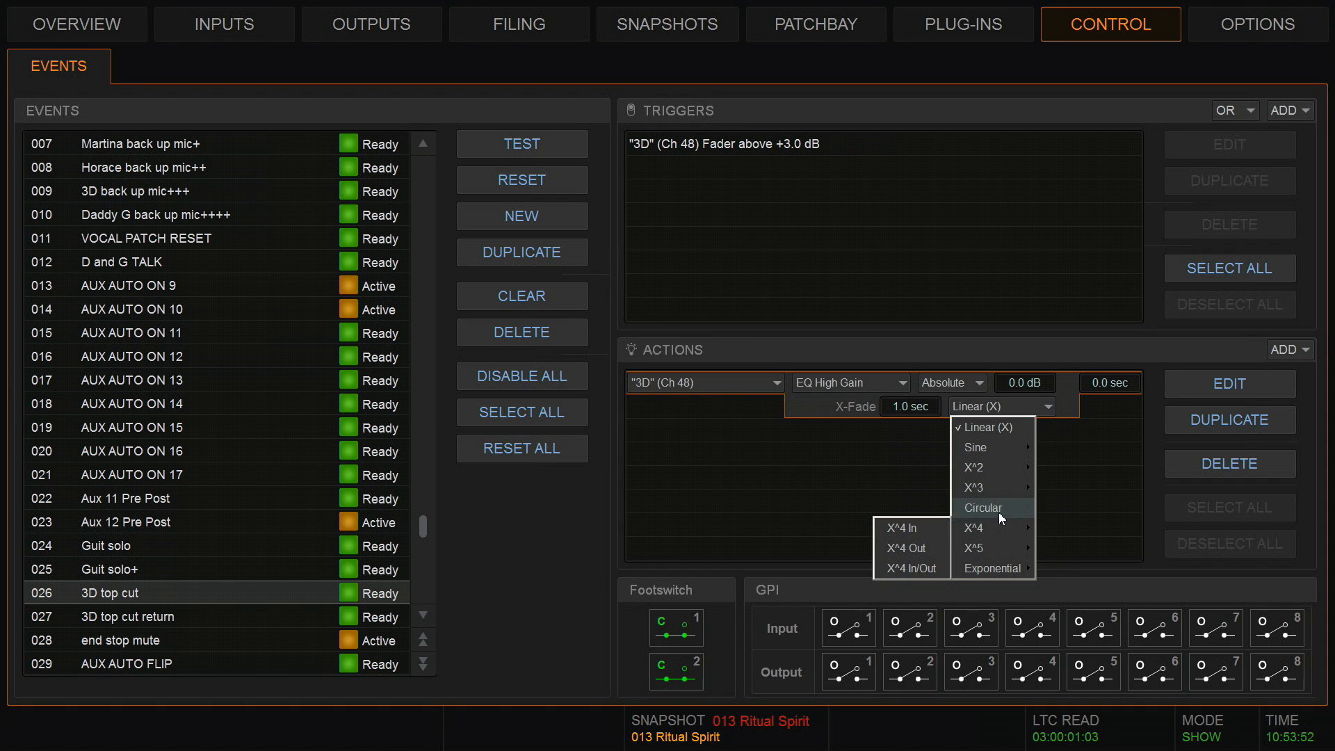
mouse_move(996, 572)
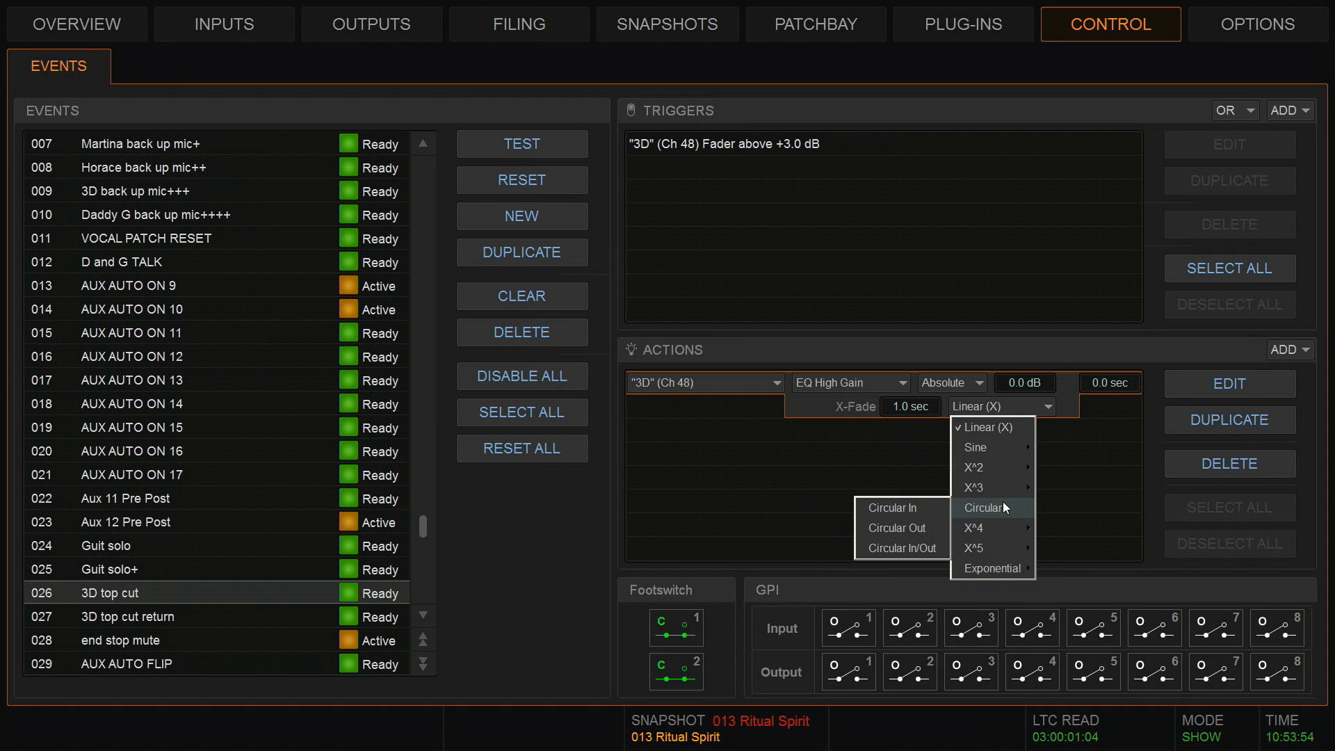
click(1065, 406)
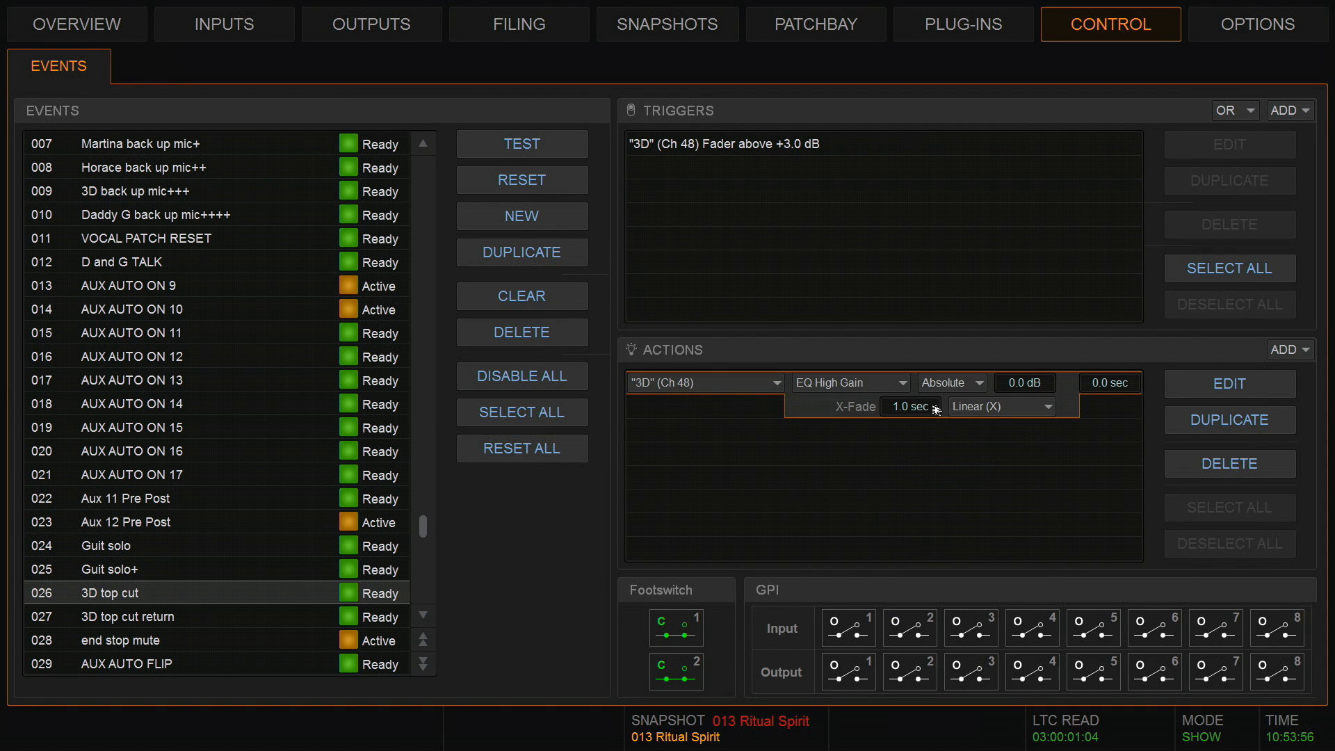
Make the EQ High Gain change Relative with a value of -3 dB.
click(967, 383)
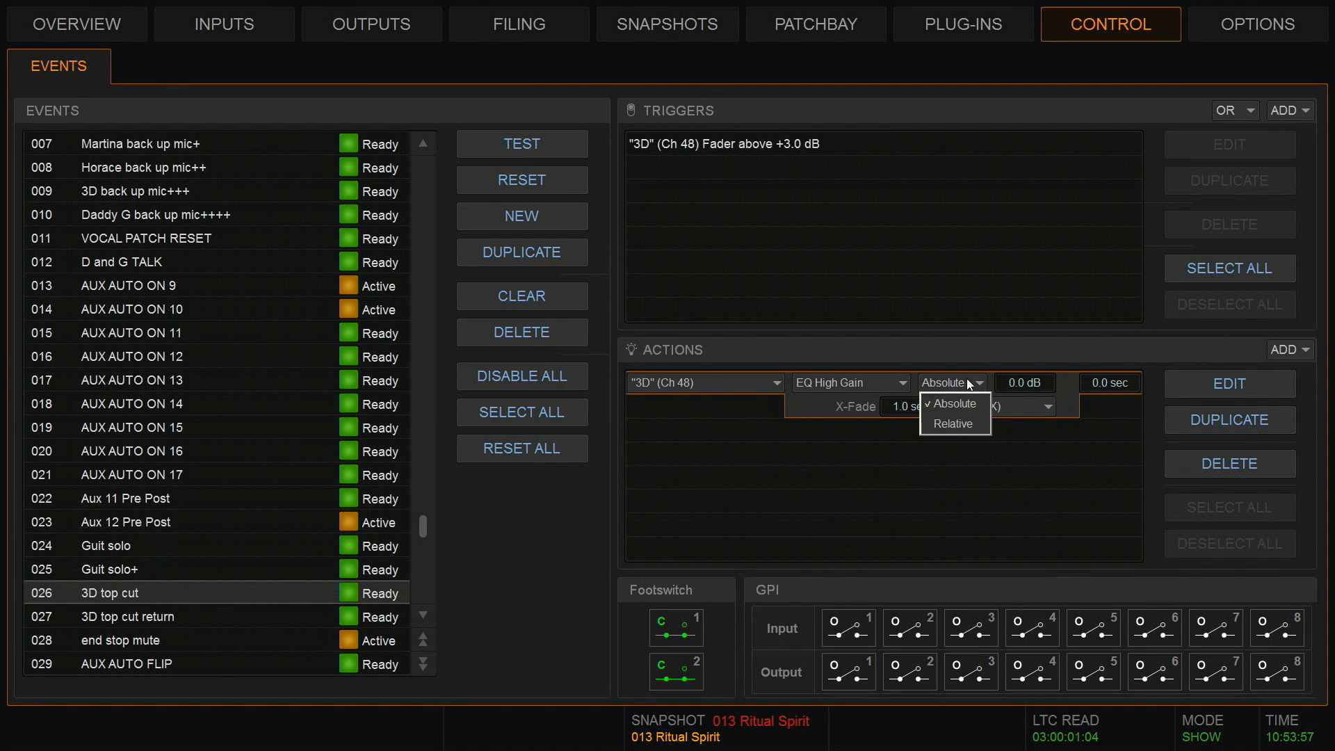
click(960, 423)
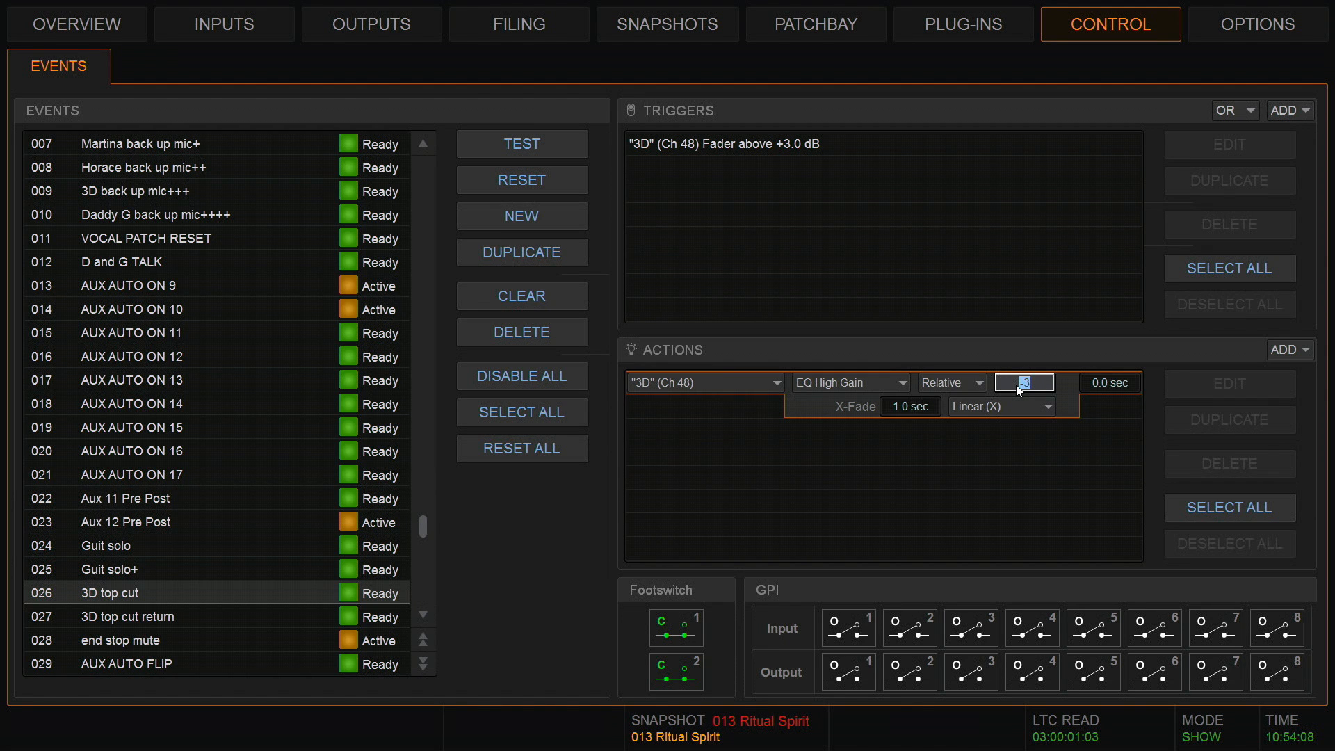
key(Return)
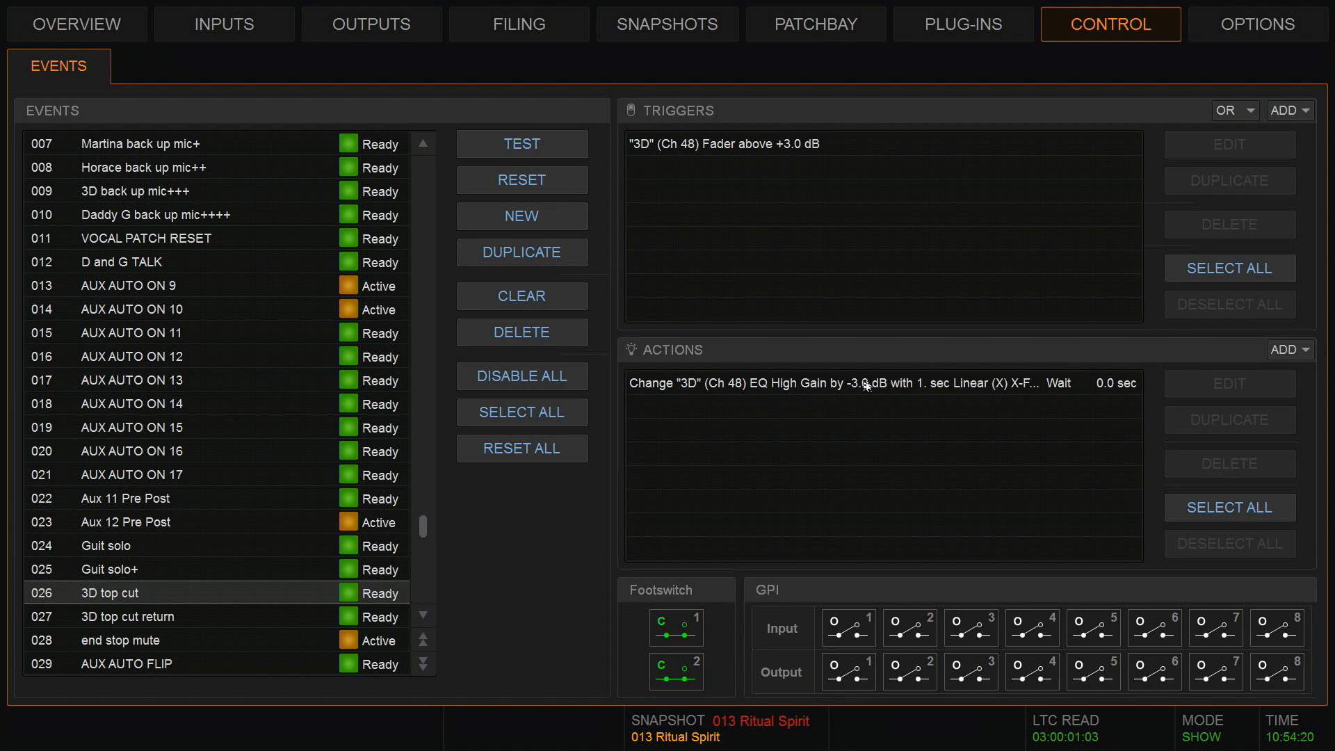
Replace the 3D top cut return event's trigger with a Control (Continuous) Below trigger for channel "3D" (Ch 48).
click(138, 618)
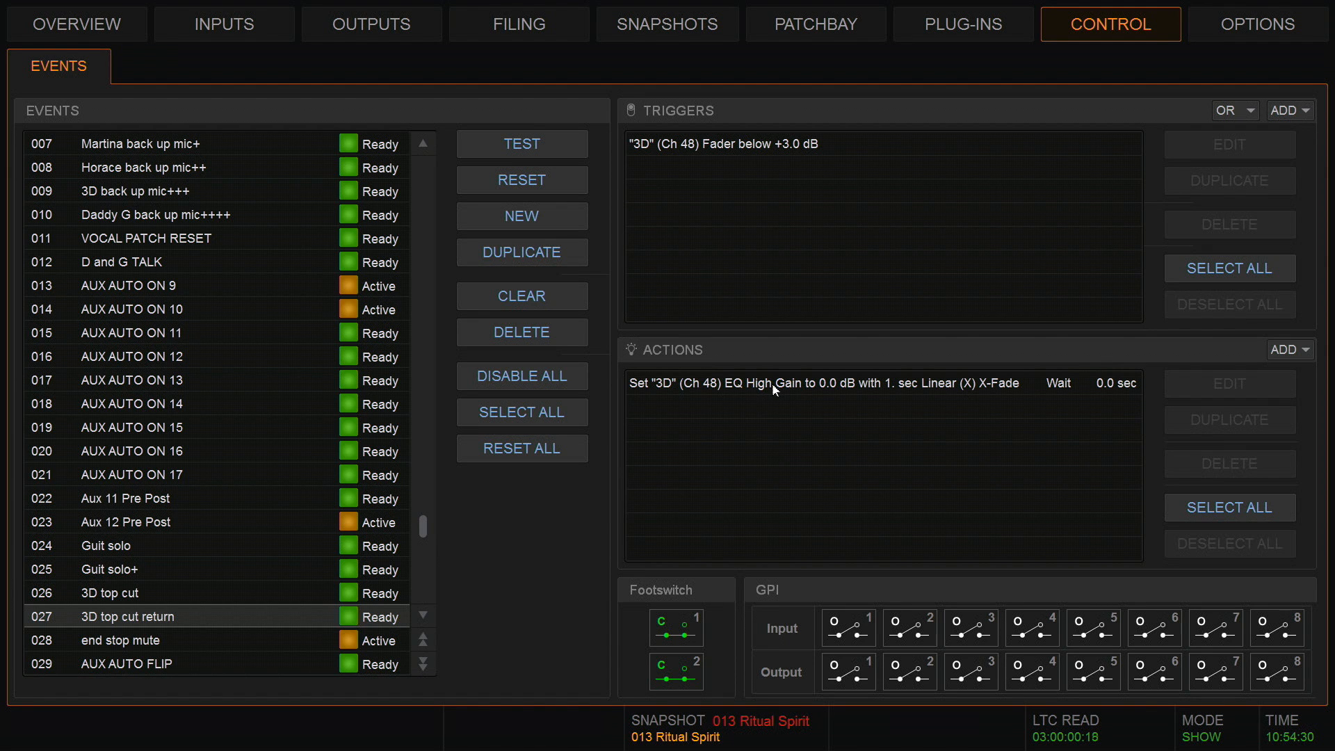
click(876, 146)
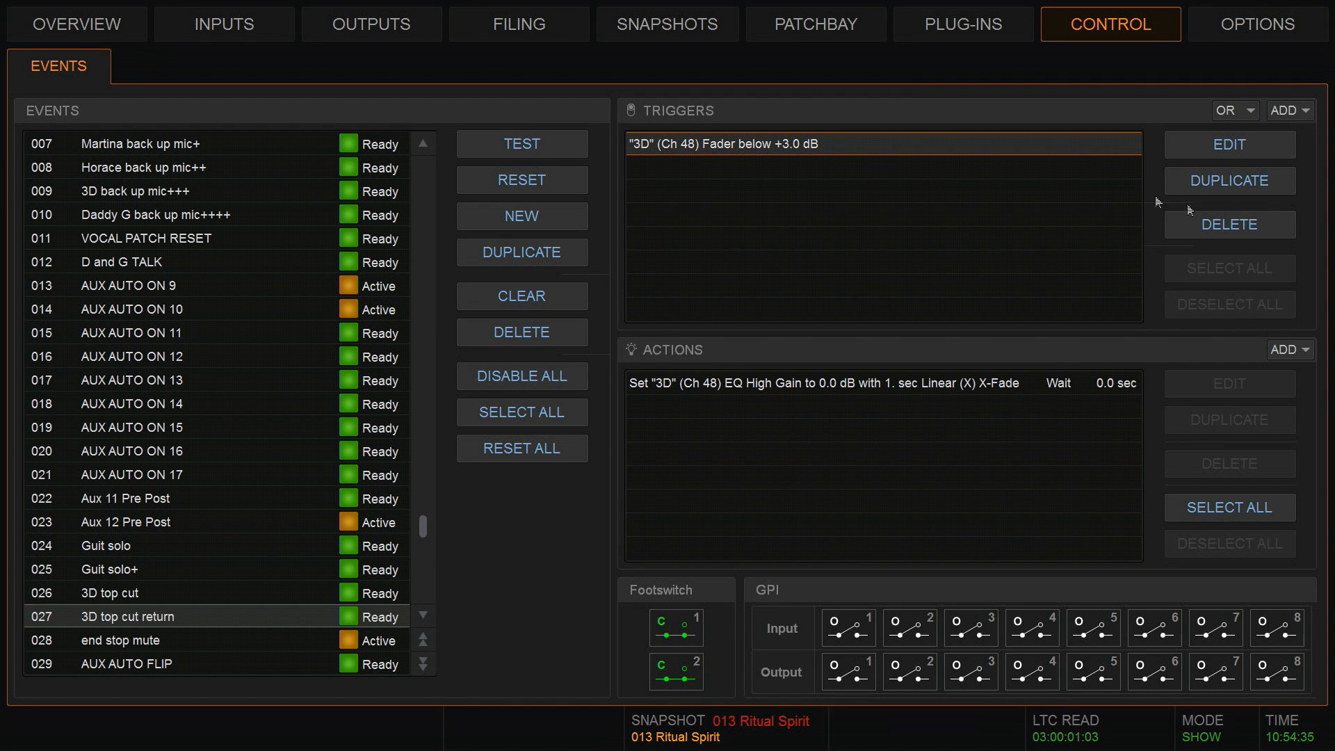
click(1242, 223)
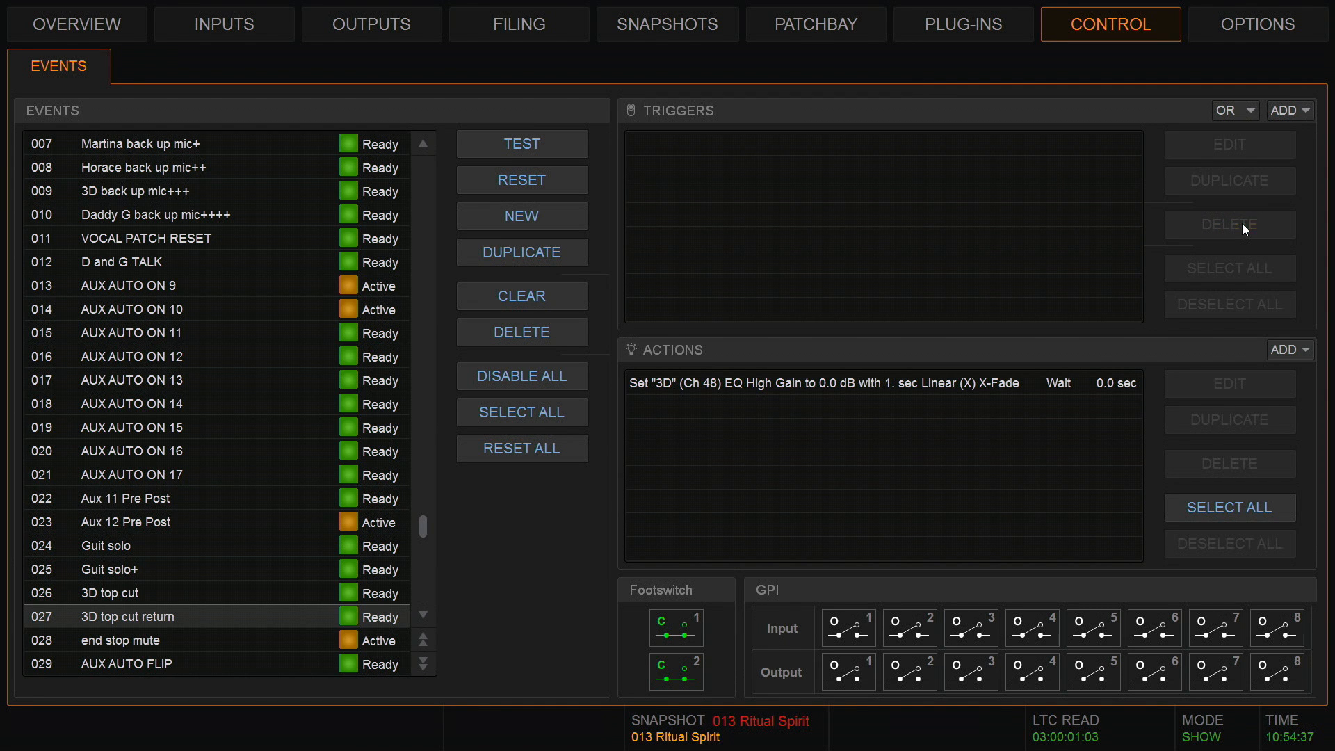
click(1288, 112)
mouse_move(1292, 130)
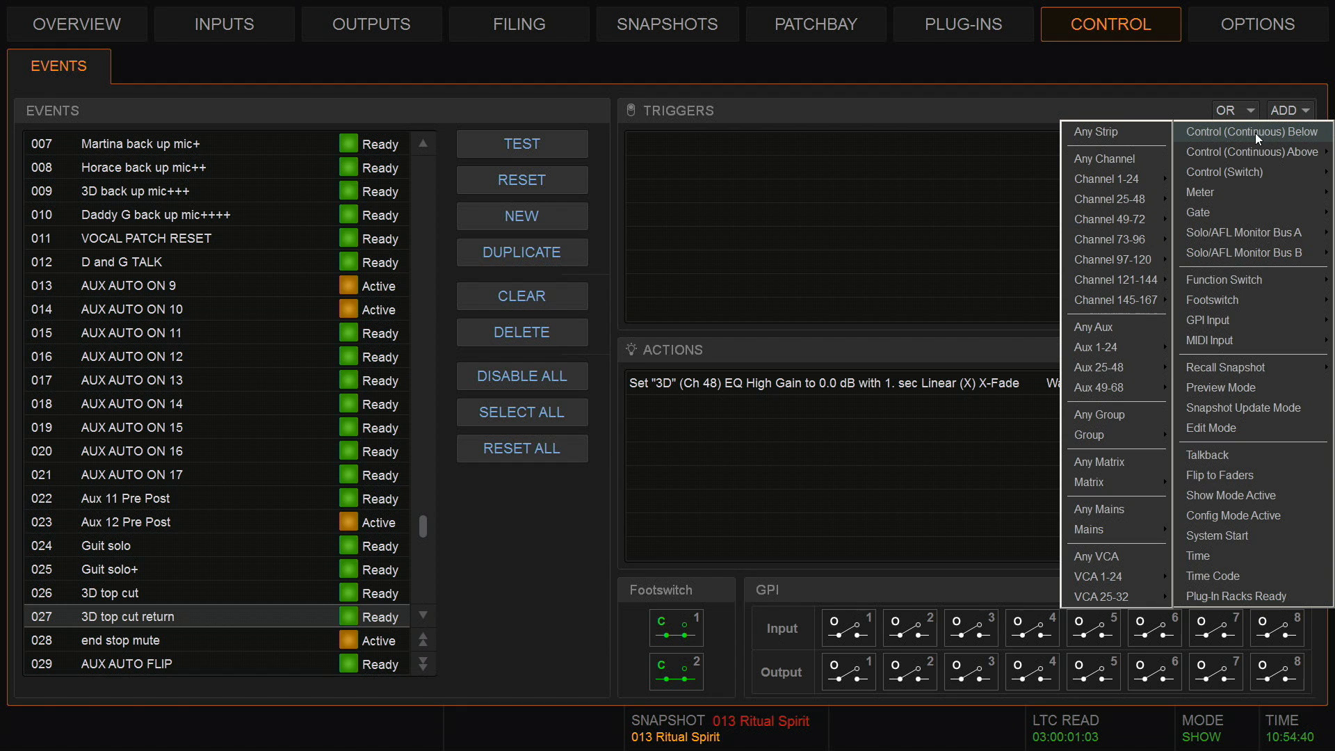
mouse_move(1120, 196)
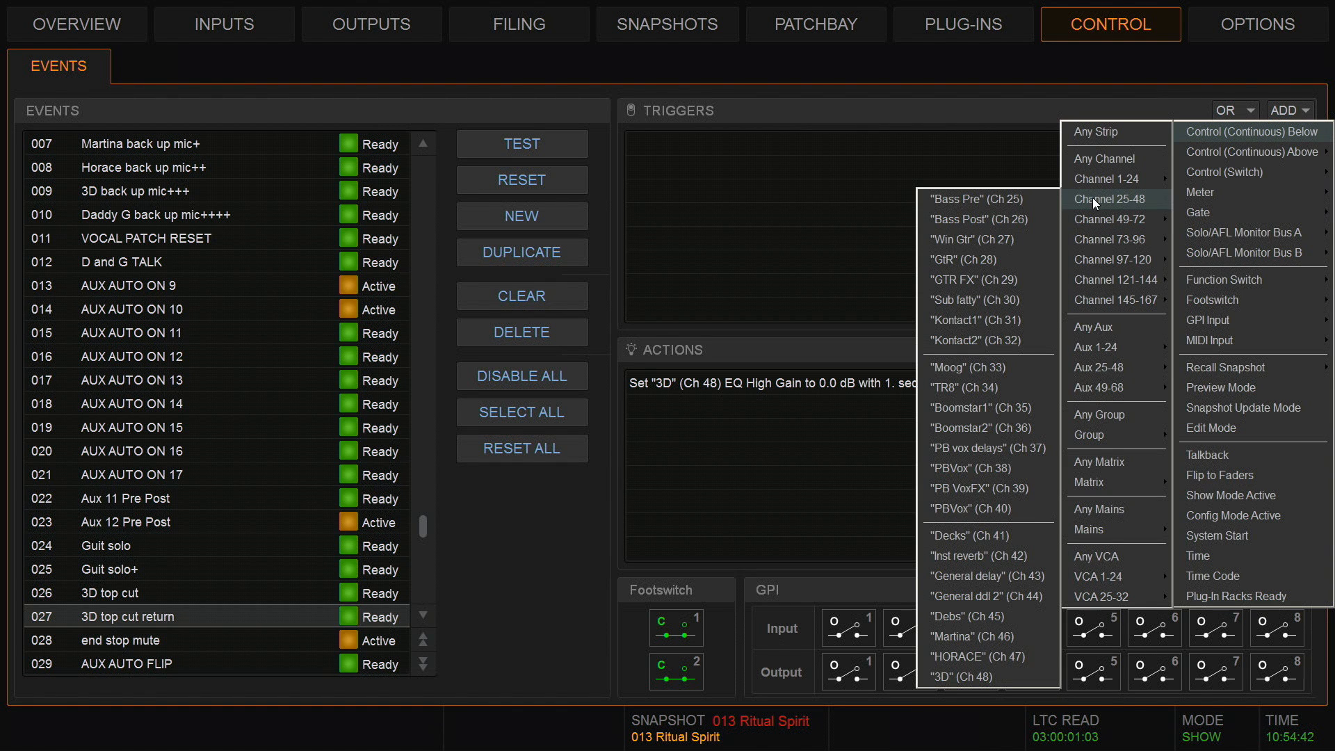
click(997, 676)
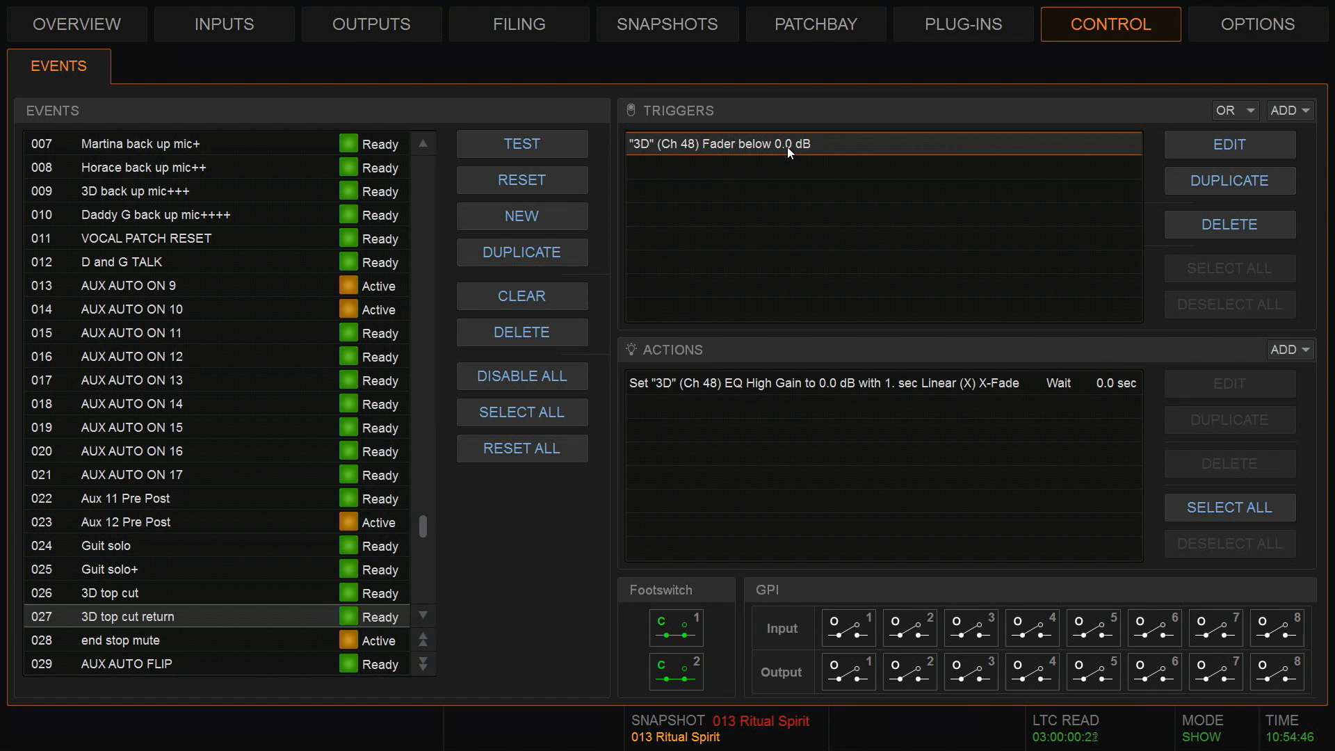
Set the new trigger's fader threshold to +3 dB.
click(787, 148)
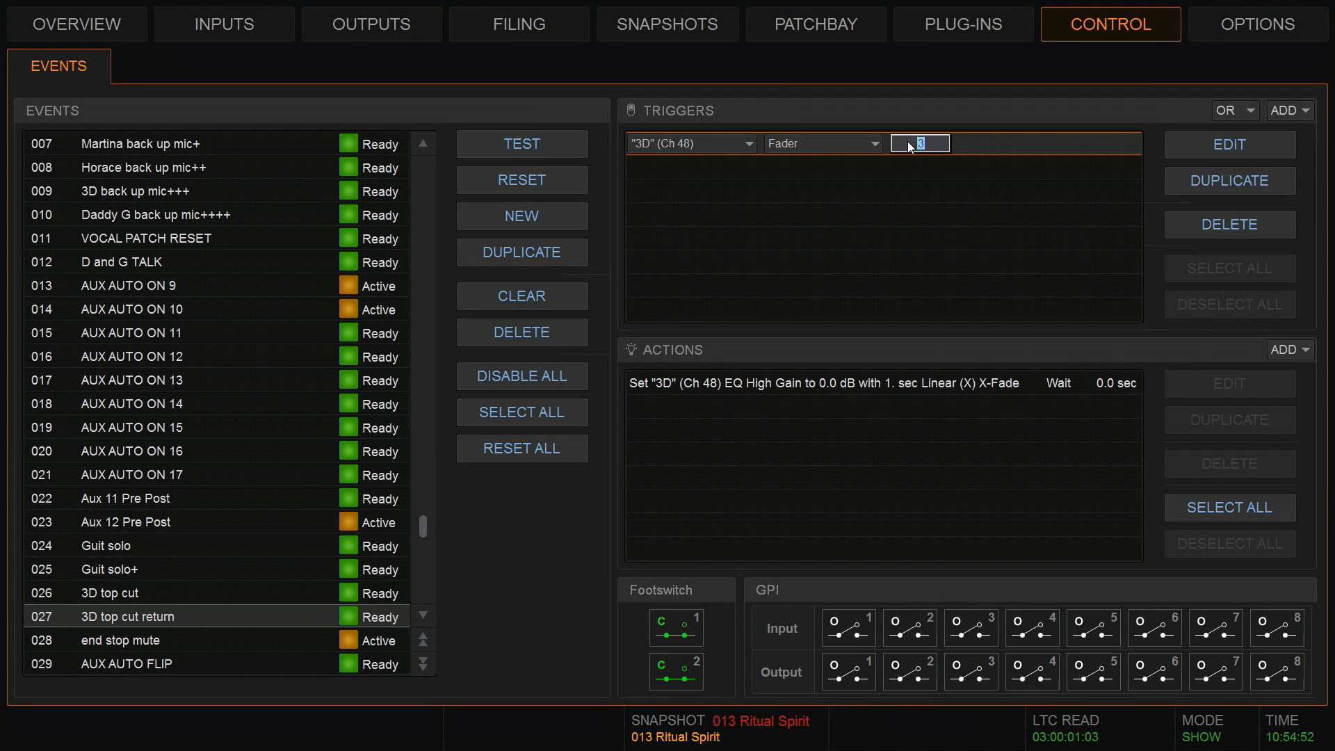
text(3)
key(Return)
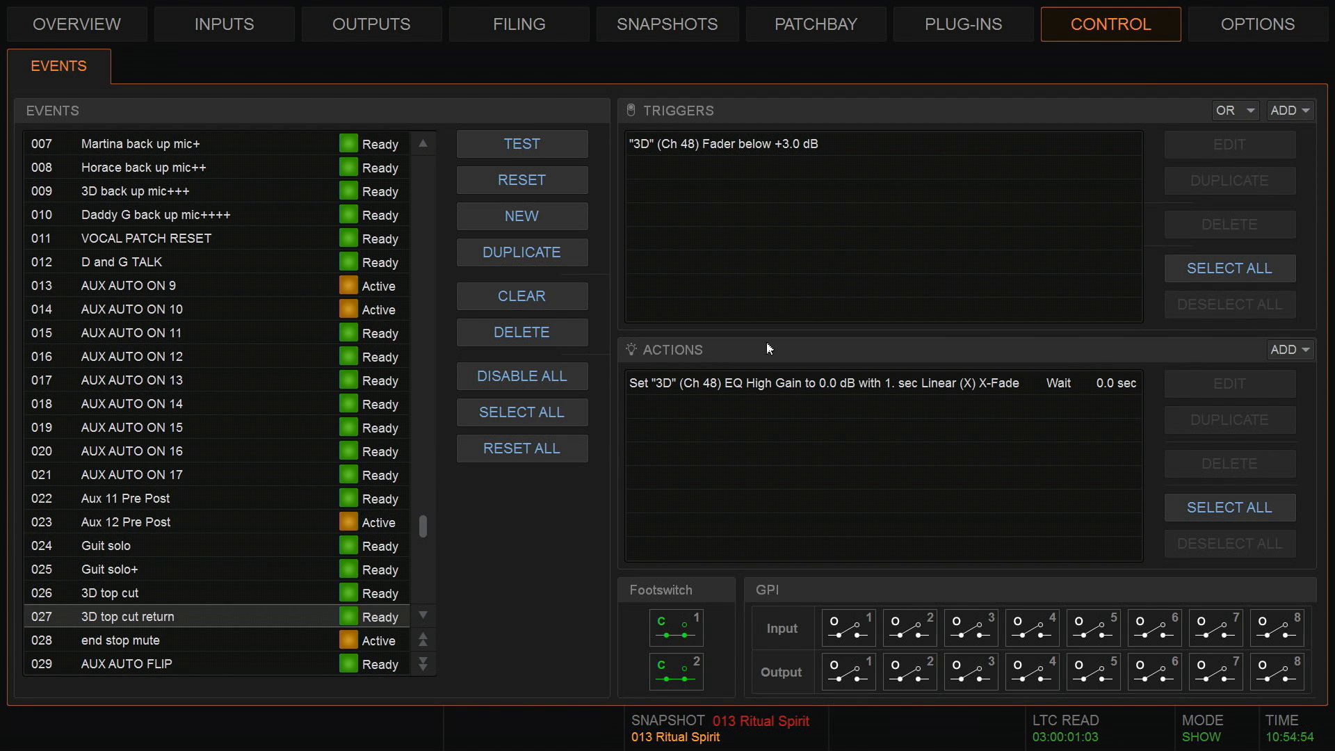
Replace the 3D top cut return event's action with a Set Control (Continuous) action for channel "3D" (Ch 48).
click(768, 388)
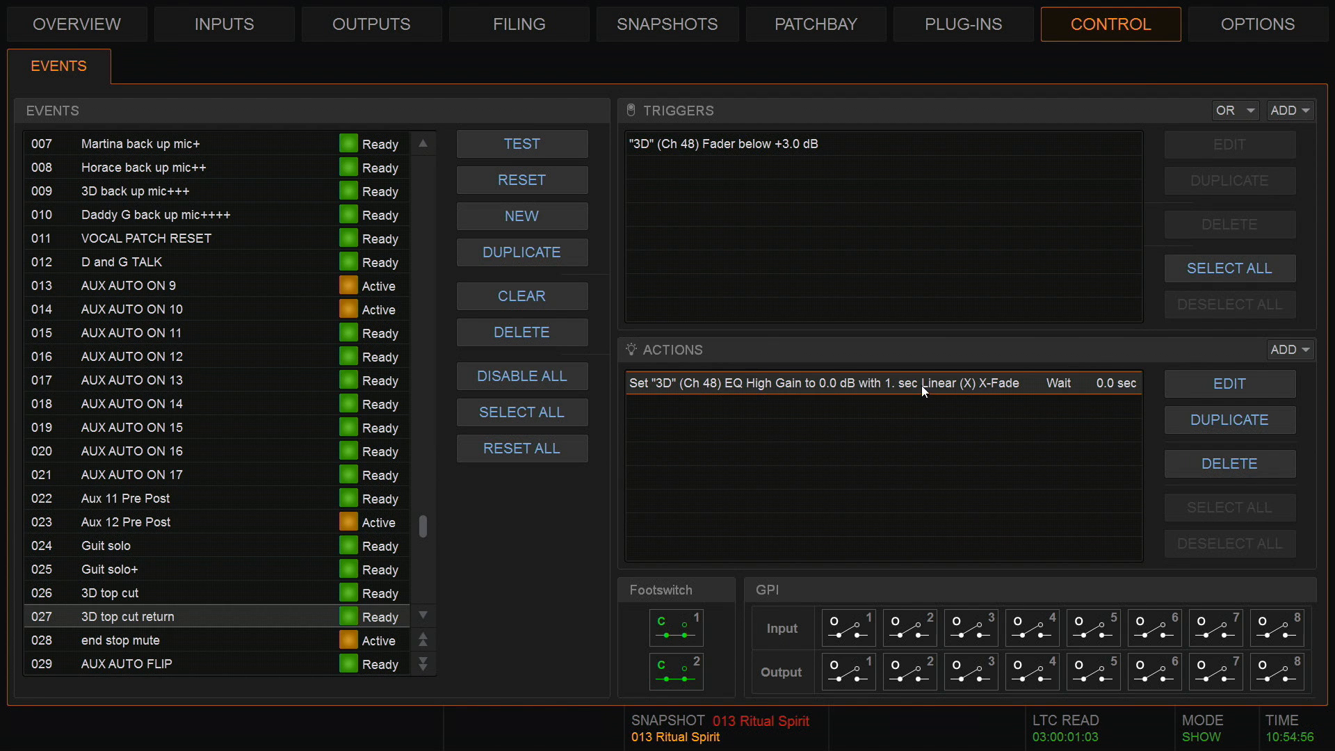
click(1240, 460)
click(1295, 348)
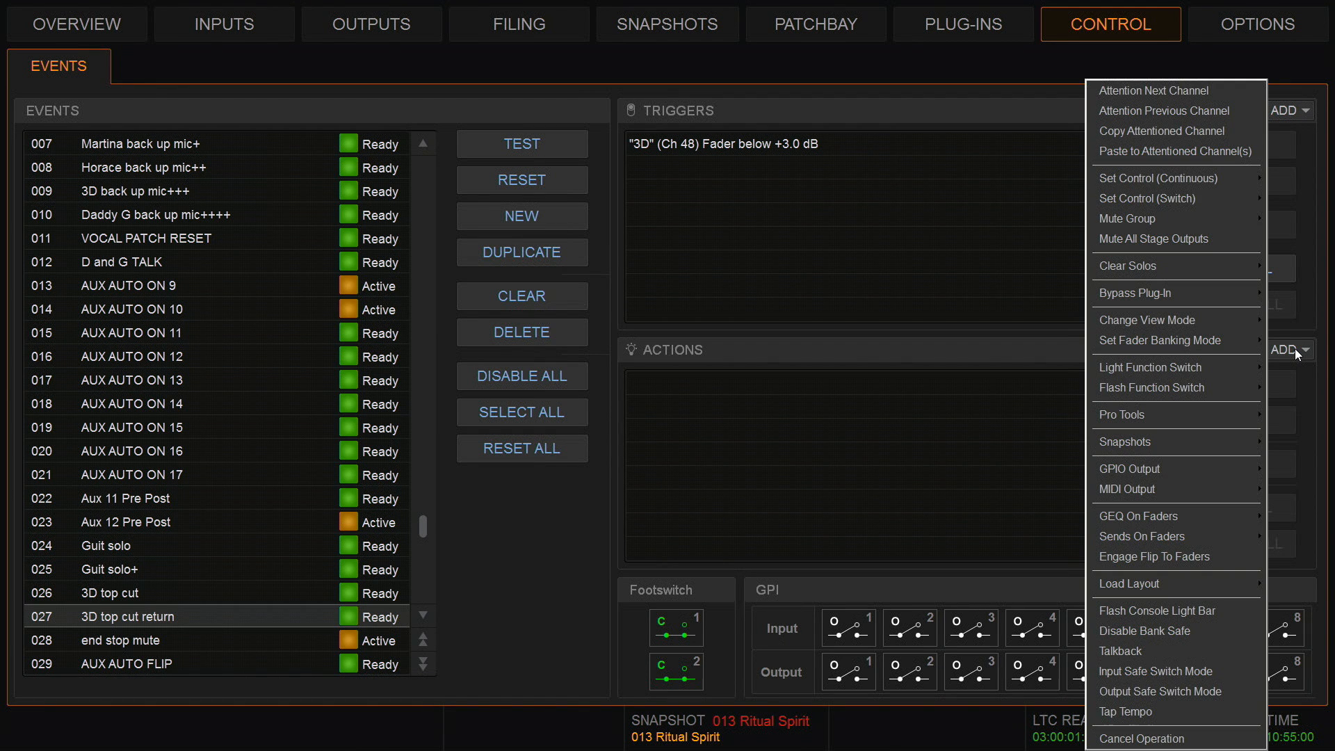
mouse_move(1194, 174)
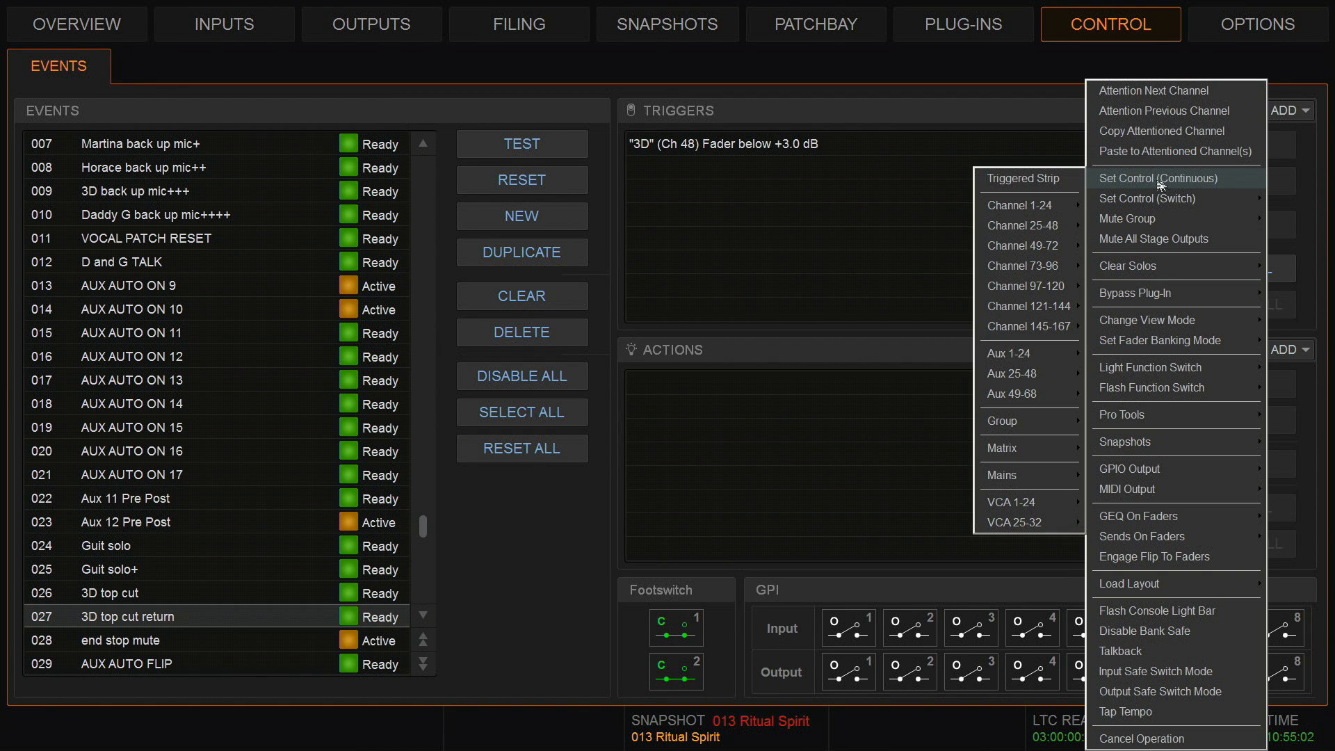
mouse_move(1050, 225)
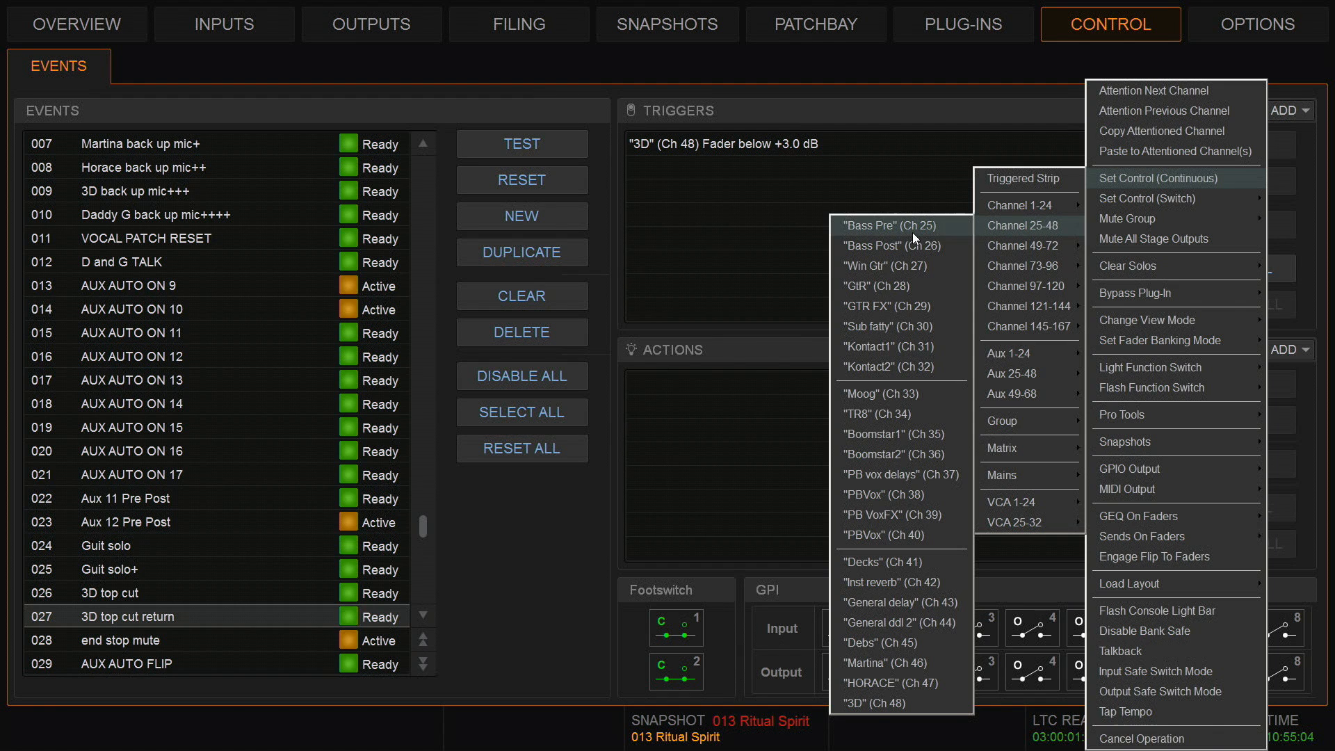
click(866, 704)
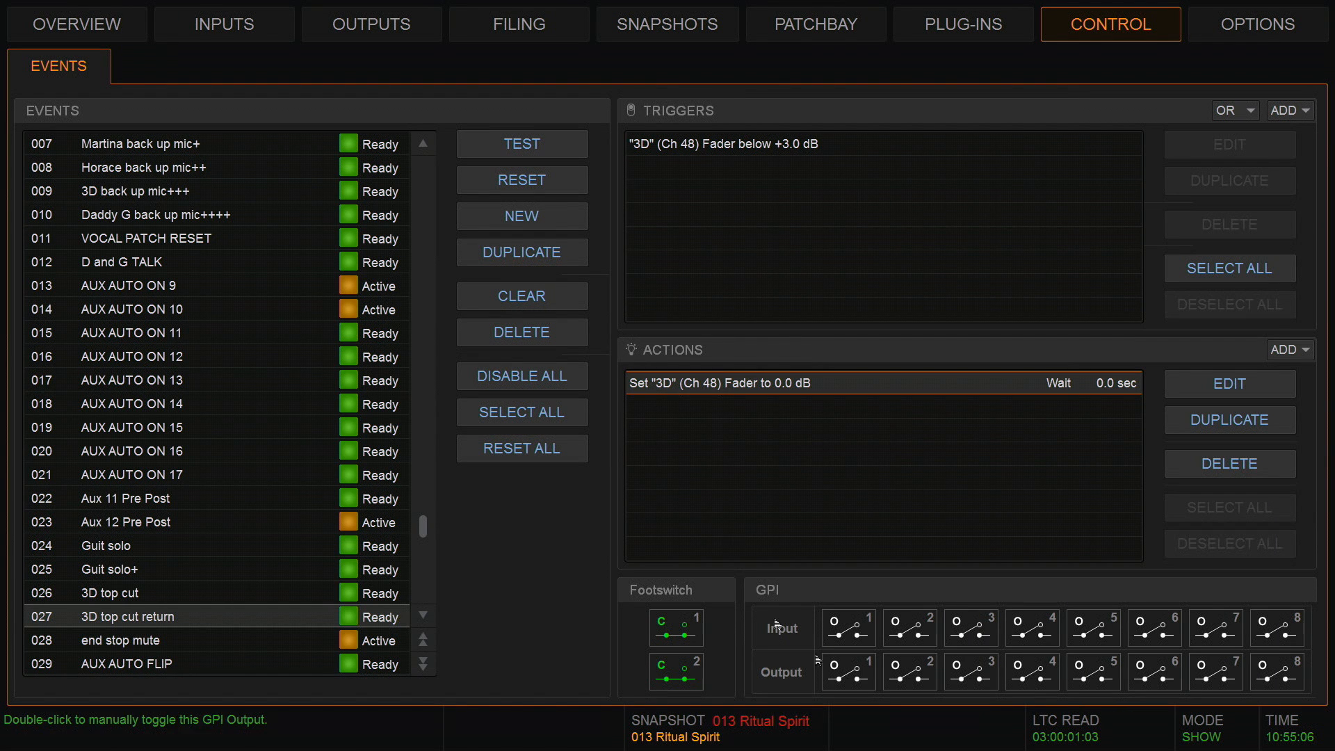
Make the return event's new action control EQ High Gain with an X-Fade of 1 second.
double_click(784, 381)
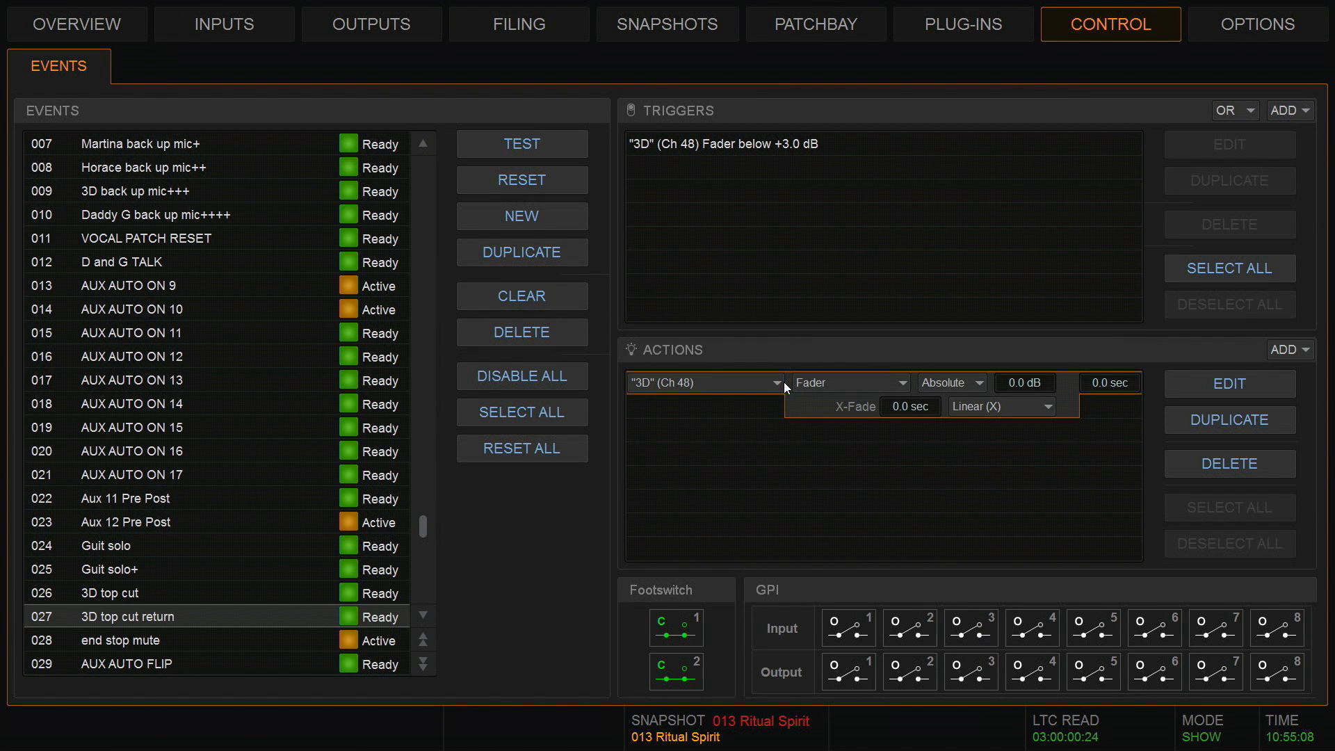
click(897, 380)
mouse_move(815, 461)
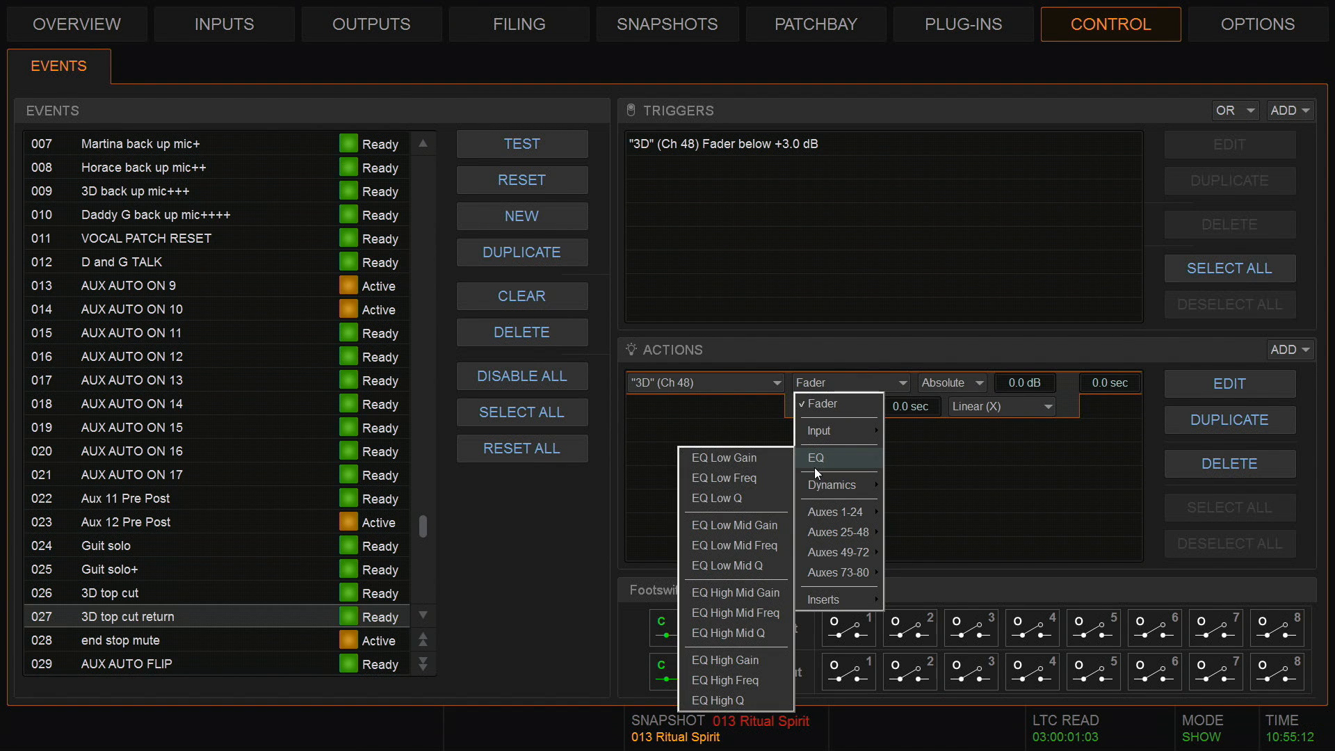
click(743, 660)
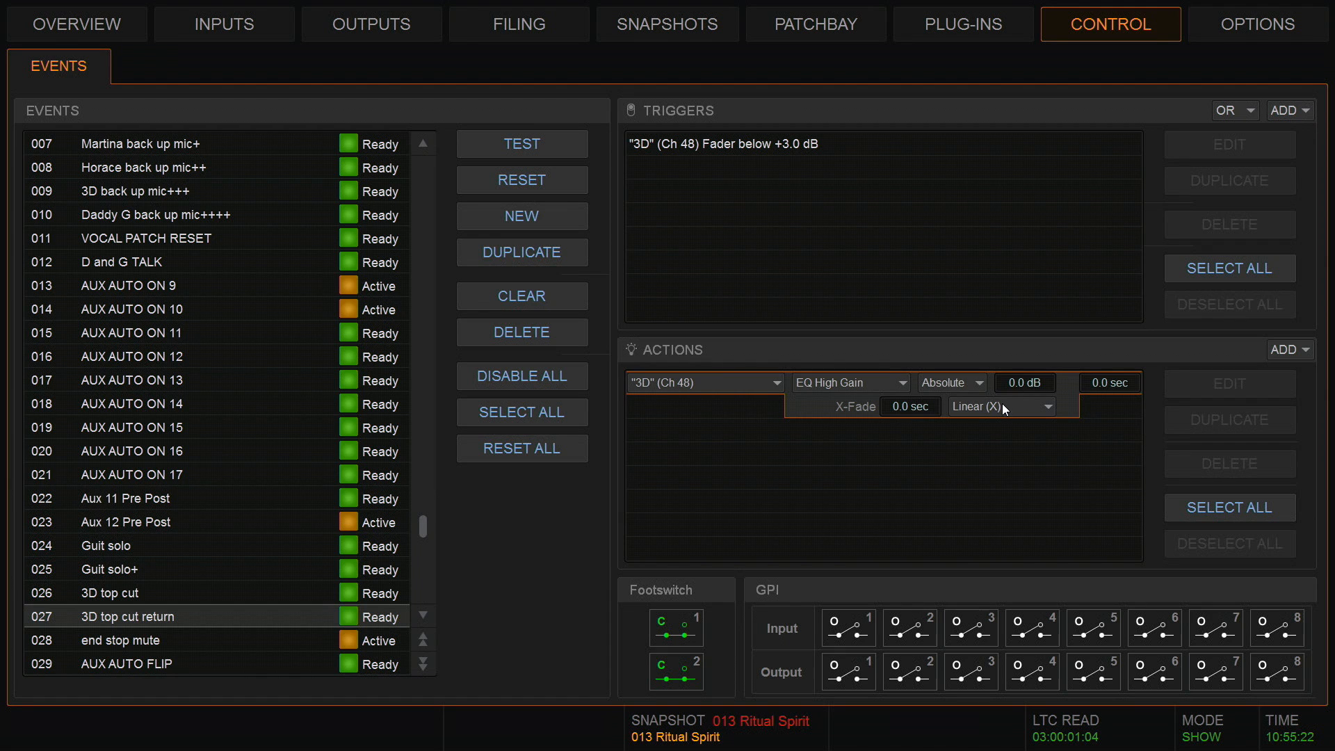
click(906, 410)
key(Return)
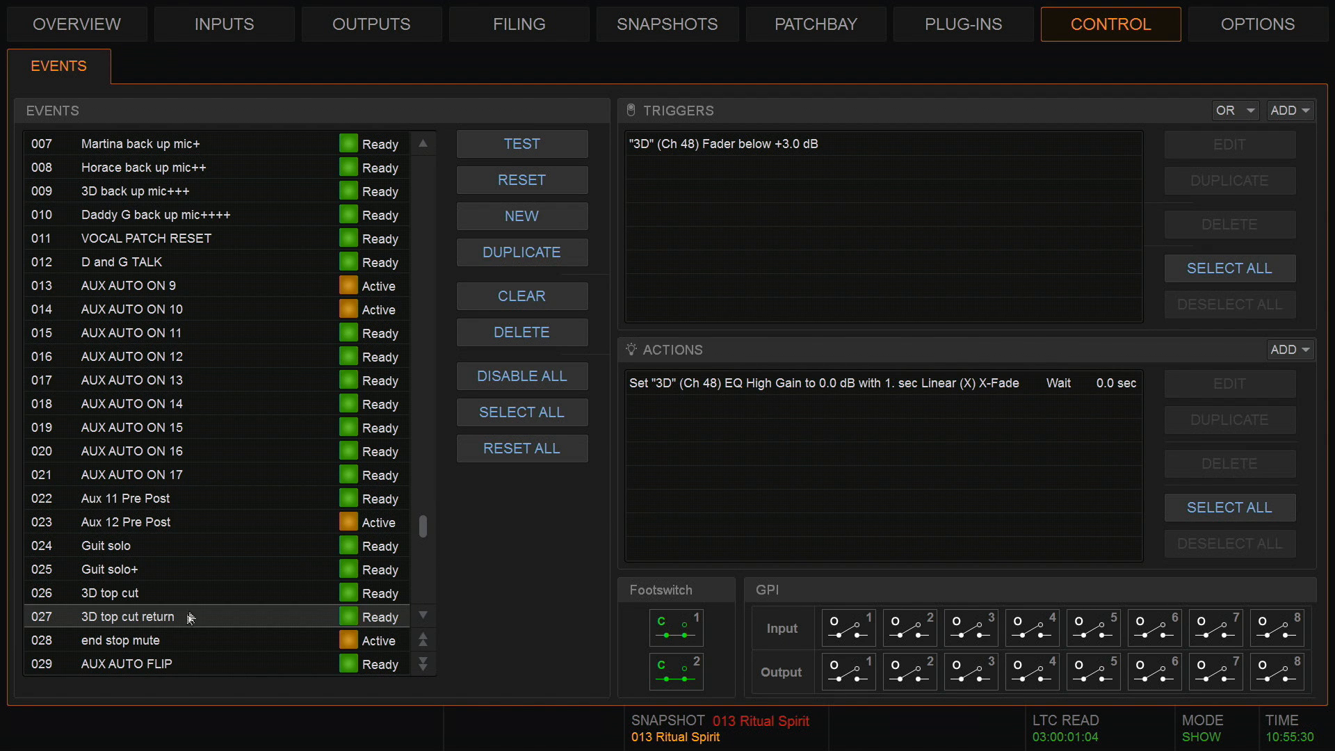
Compare the triggers and actions of the 3D top cut and 3D top cut return events.
click(167, 594)
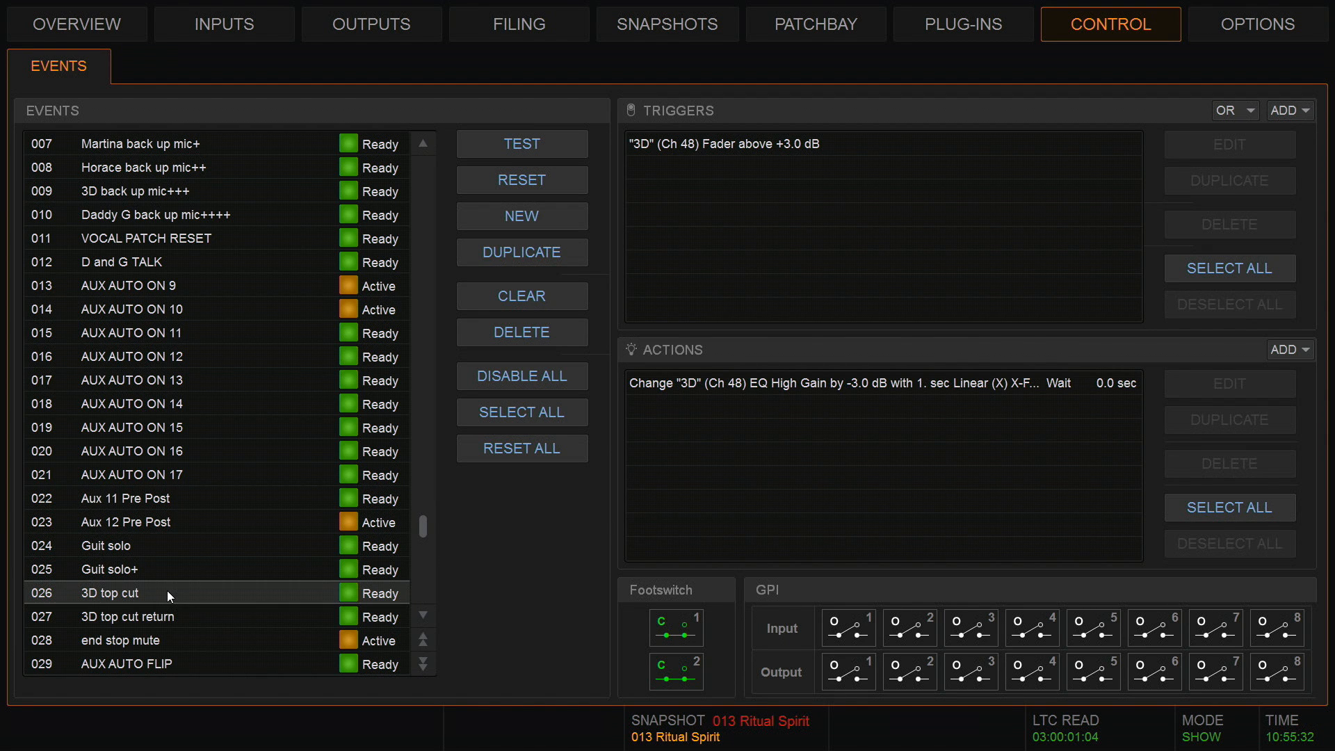
click(184, 613)
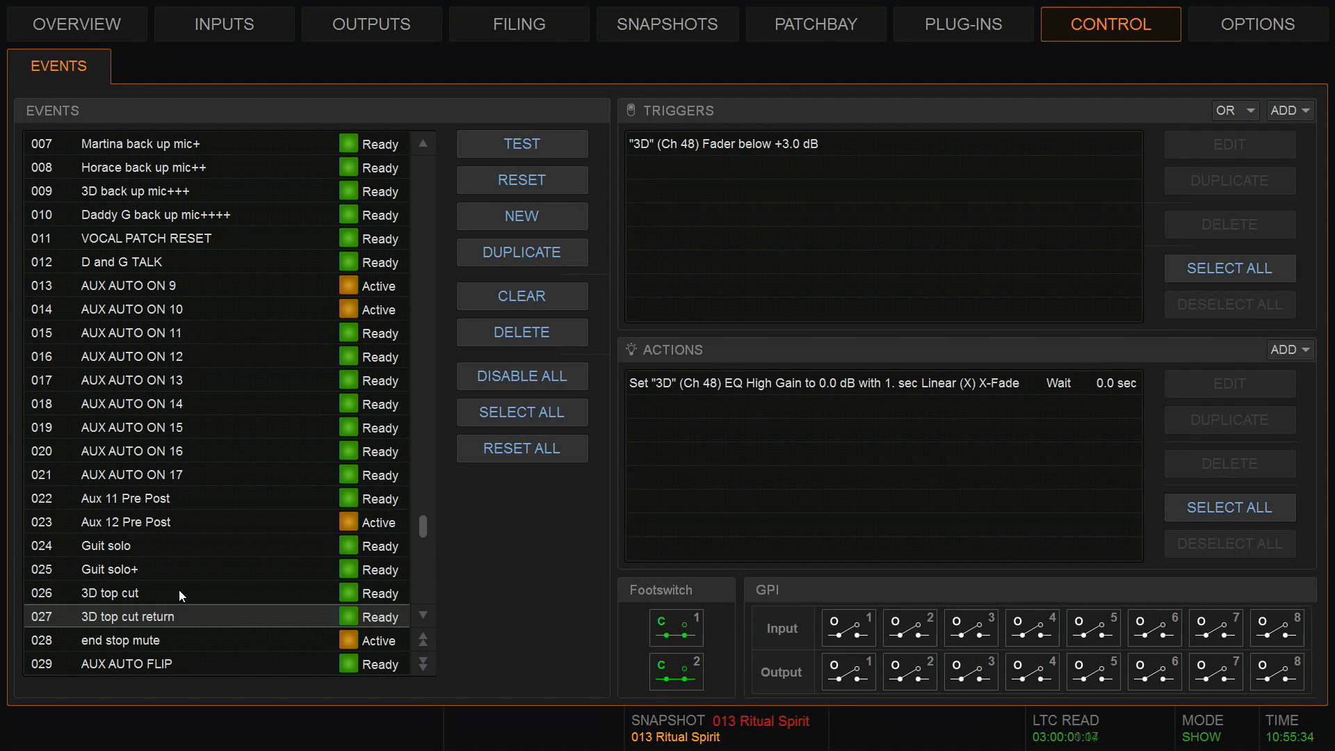
click(179, 589)
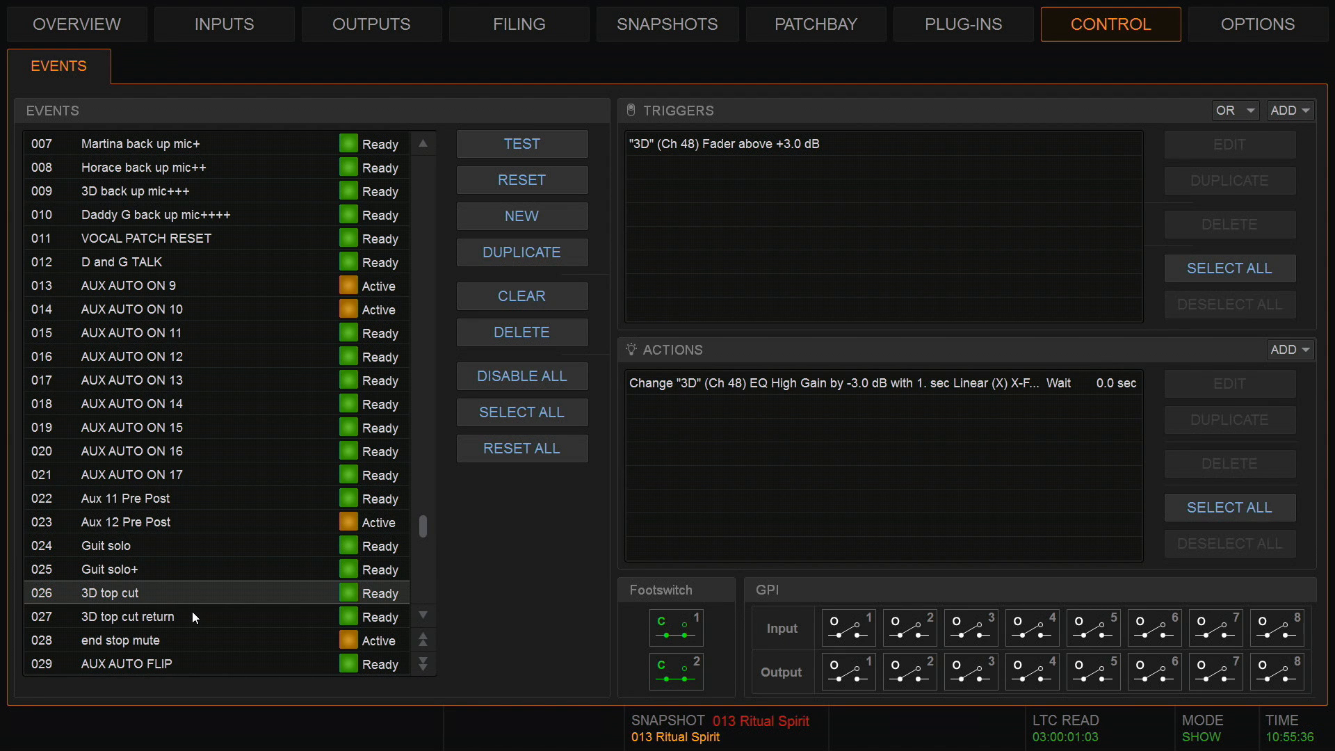
click(193, 612)
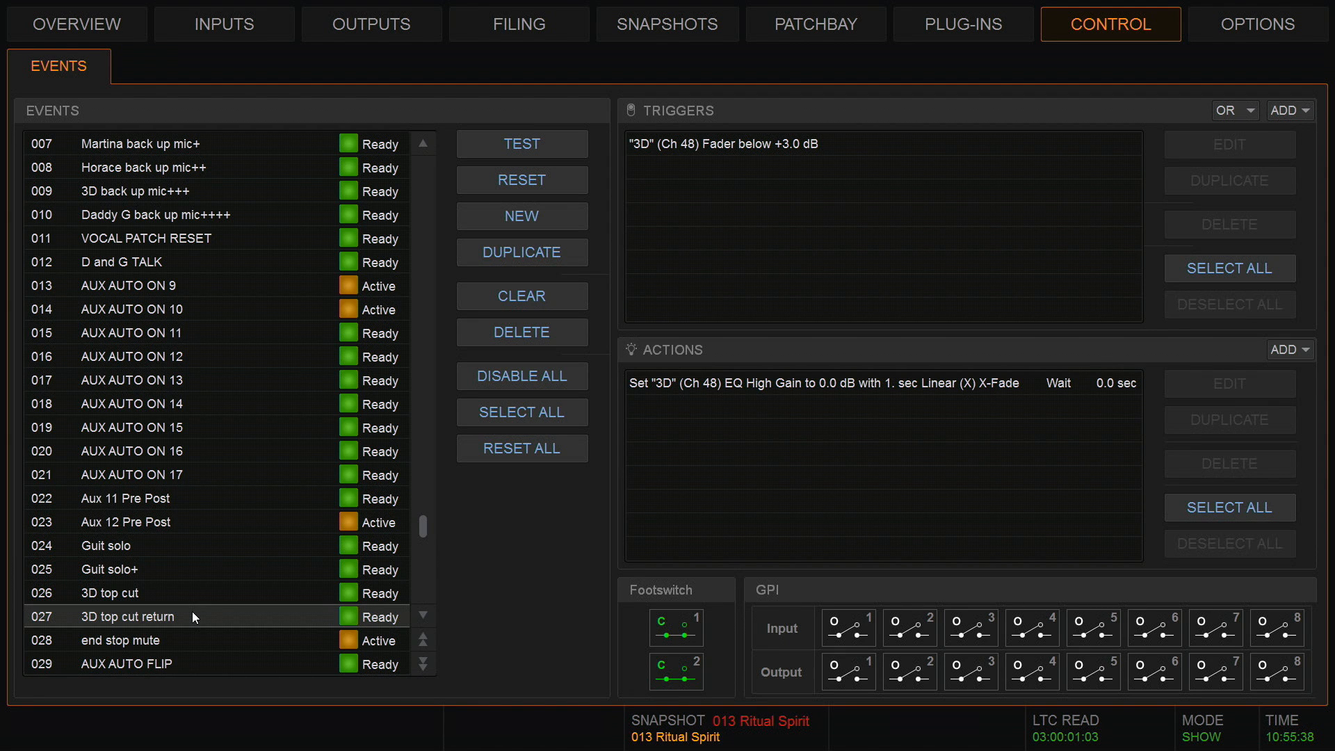